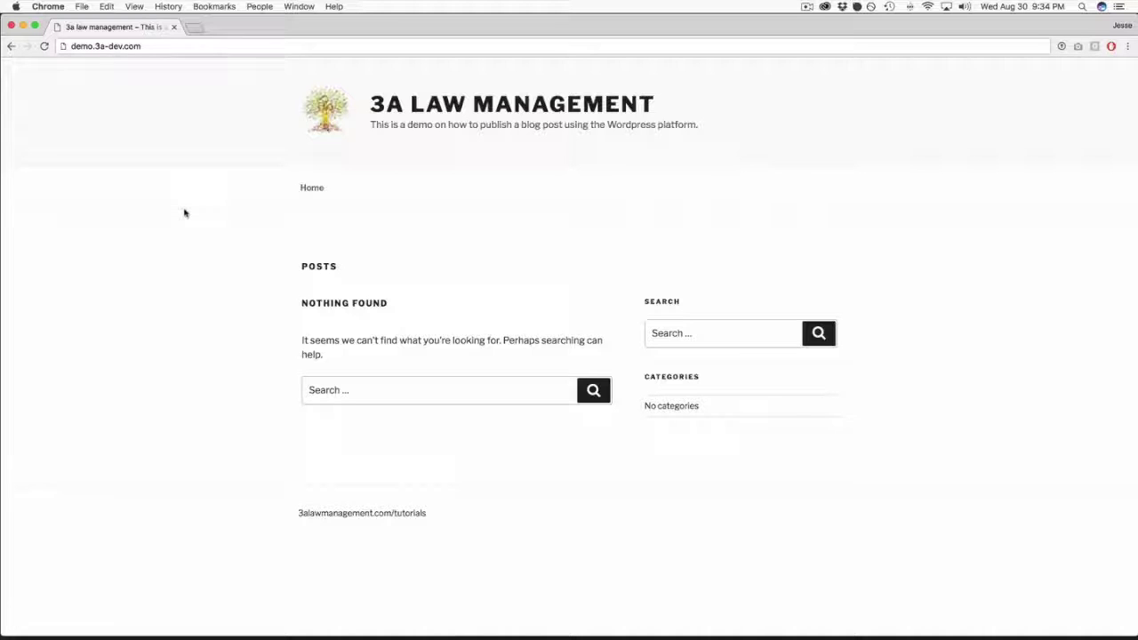
# Open demo.3a-dev.com/wp-admin and log in to the WordPress site with the prefilled credentials
pyautogui.click(187, 44)
pyautogui.click(189, 44)
pyautogui.write('/')
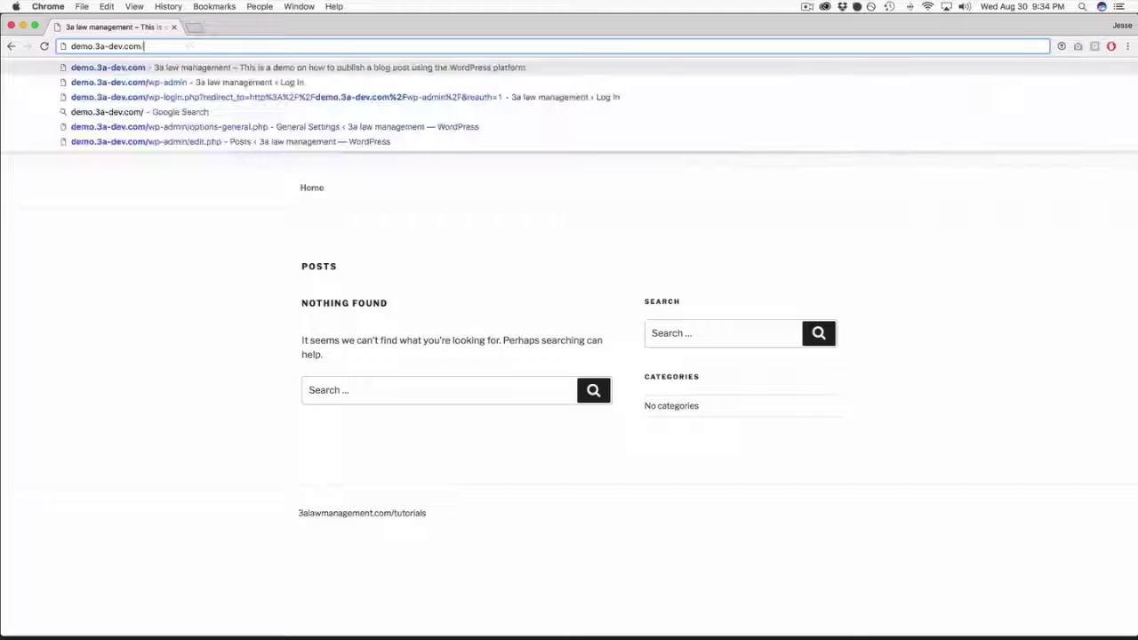
pyautogui.write('wp-admin')
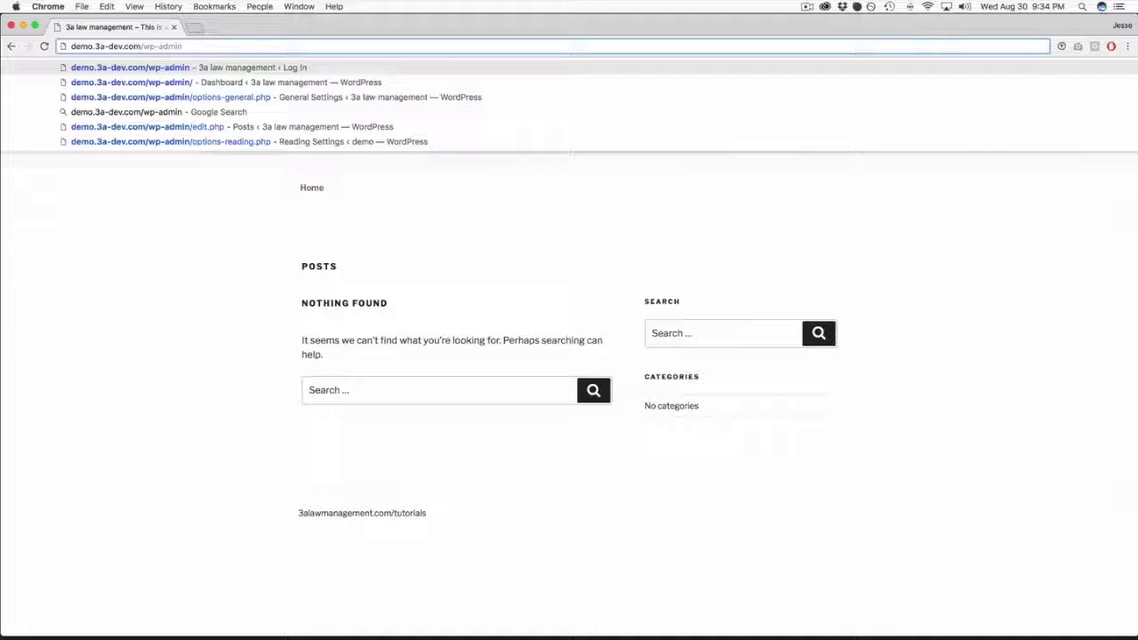
pyautogui.press('Return')
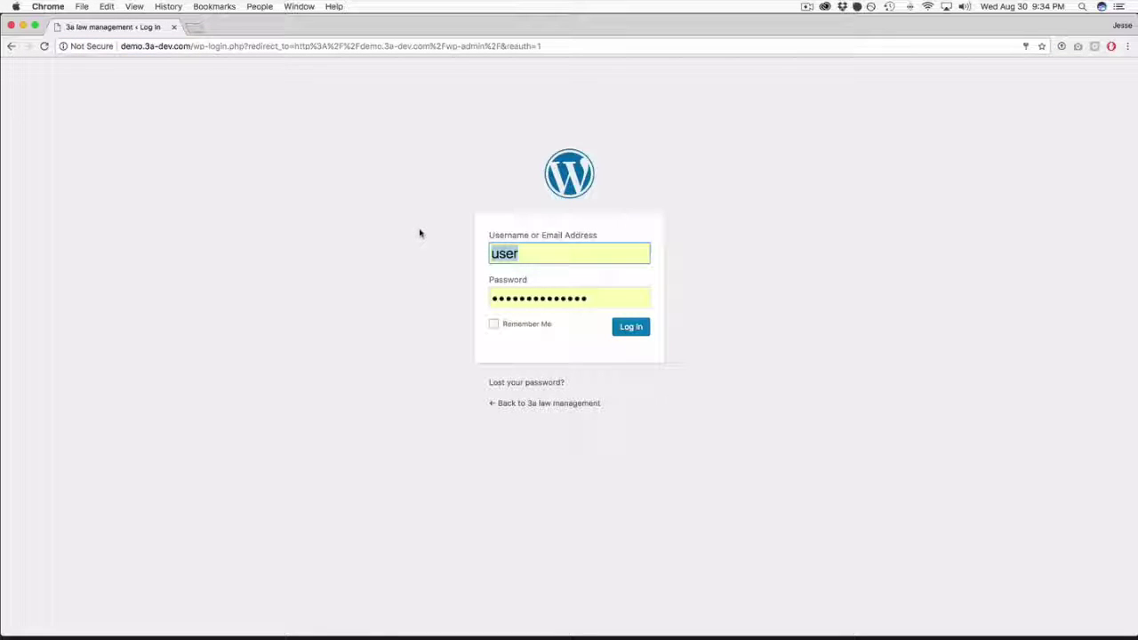
pyautogui.click(422, 246)
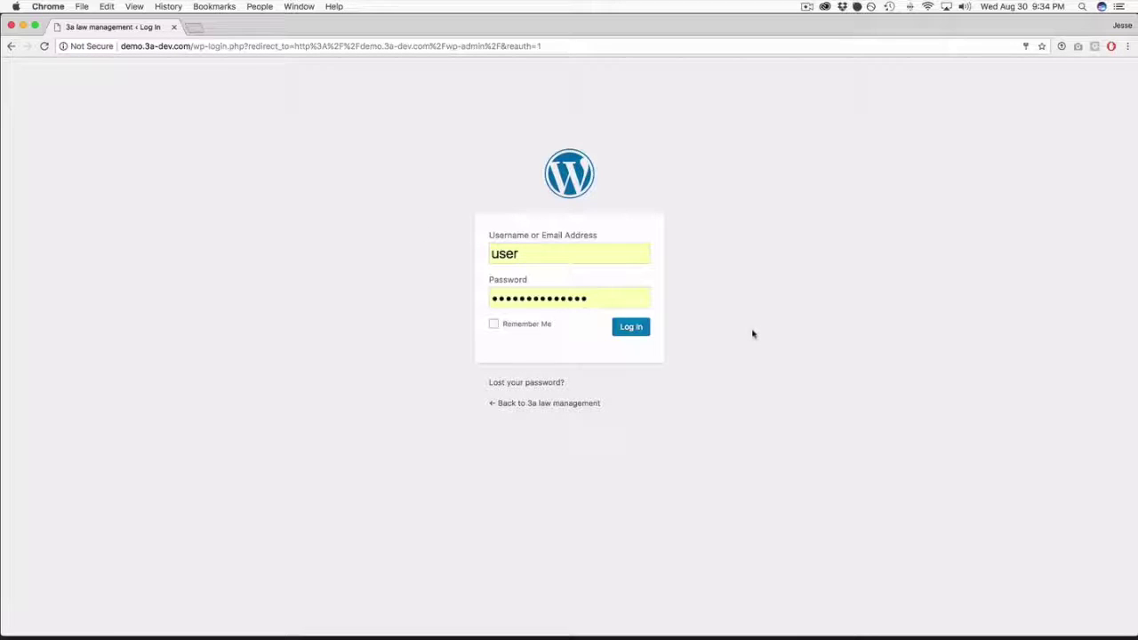
pyautogui.click(631, 327)
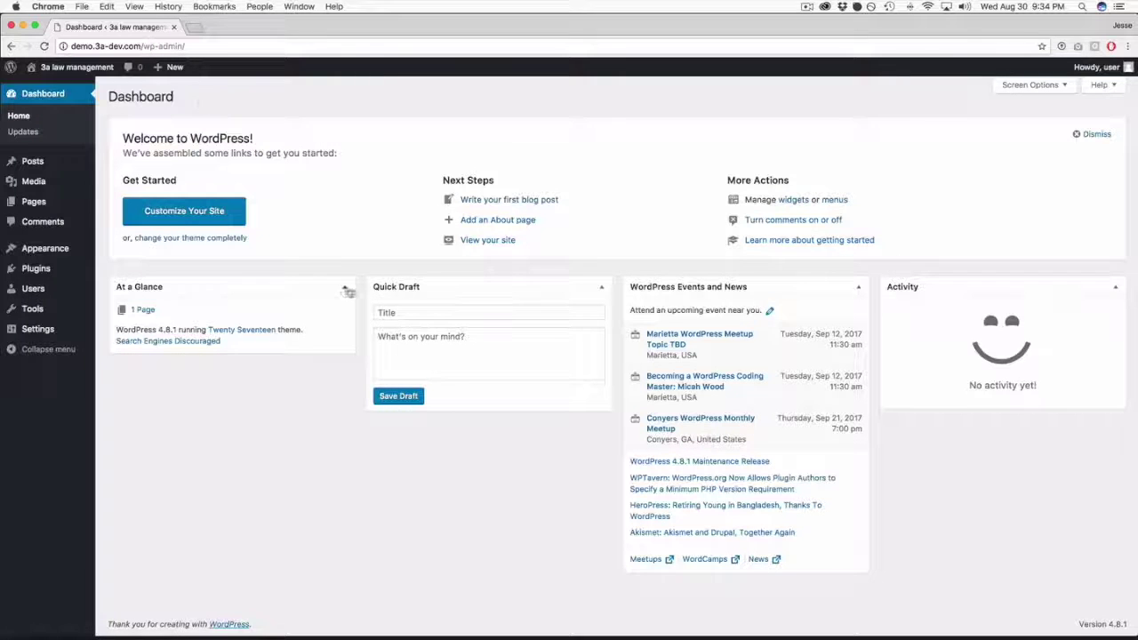
# Collapse the At a Glance, Quick Draft, WordPress Events and News, and Activity widgets, and dismiss the Welcome section
pyautogui.click(346, 287)
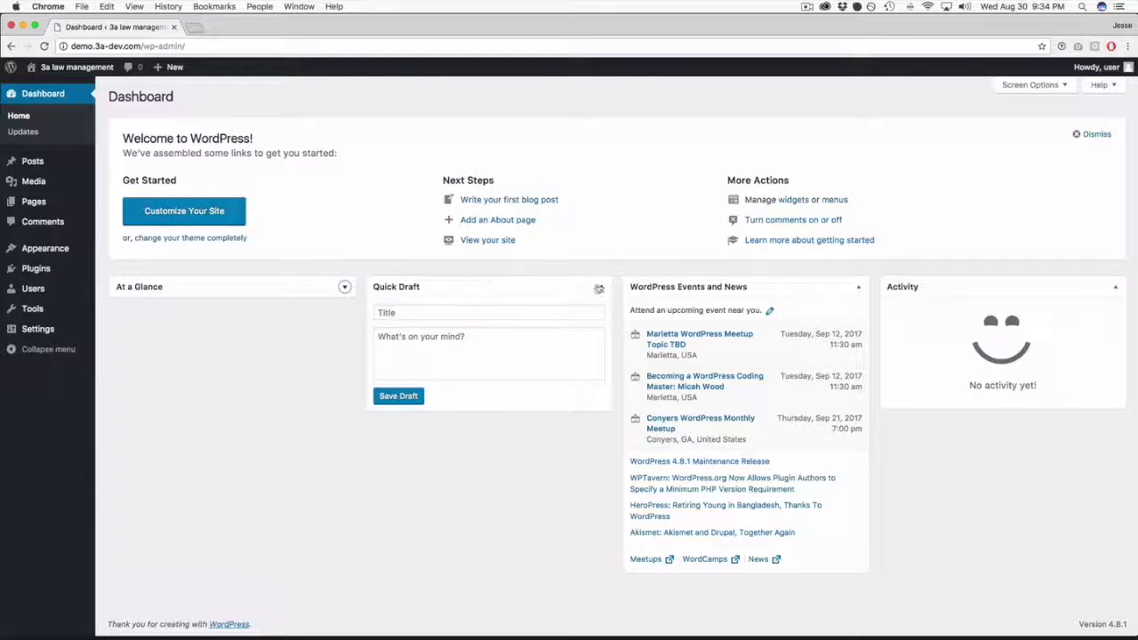
pyautogui.click(602, 287)
pyautogui.click(858, 287)
pyautogui.click(1114, 287)
pyautogui.click(1093, 134)
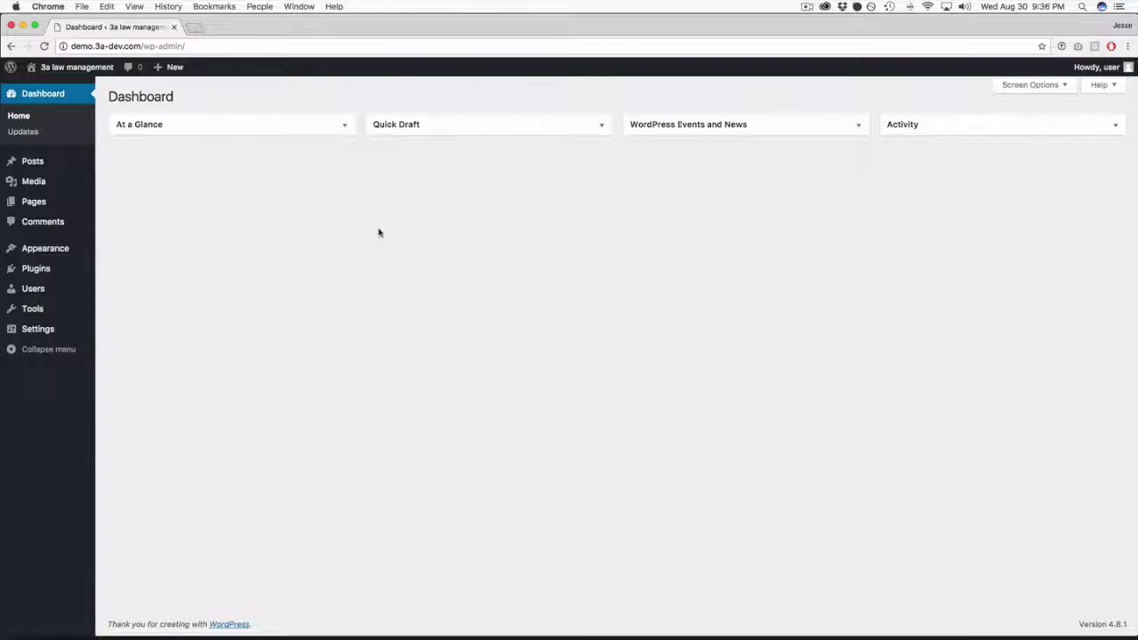
# Create a new post with the title "This is our title" and highlight its permalink
pyautogui.moveTo(45, 183)
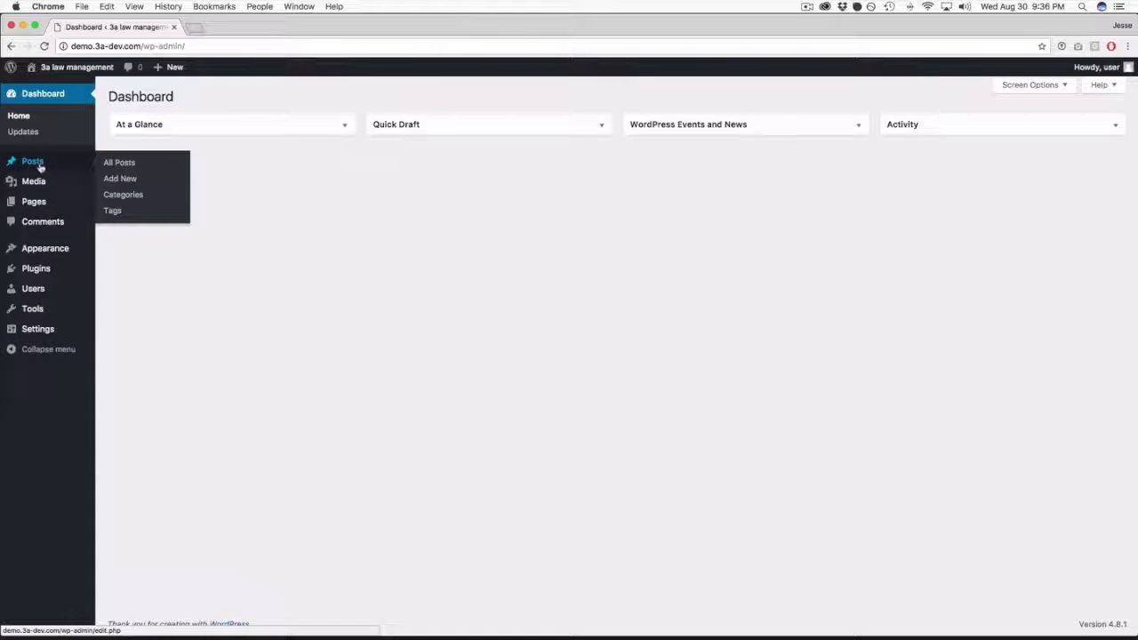
pyautogui.click(124, 181)
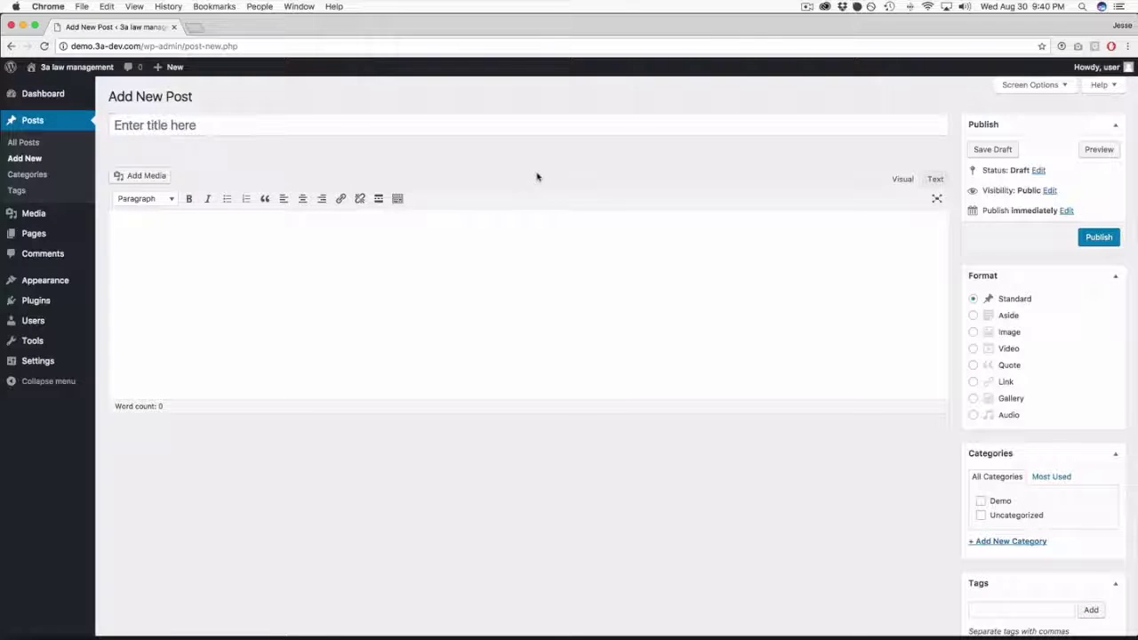
pyautogui.write('This is ou')
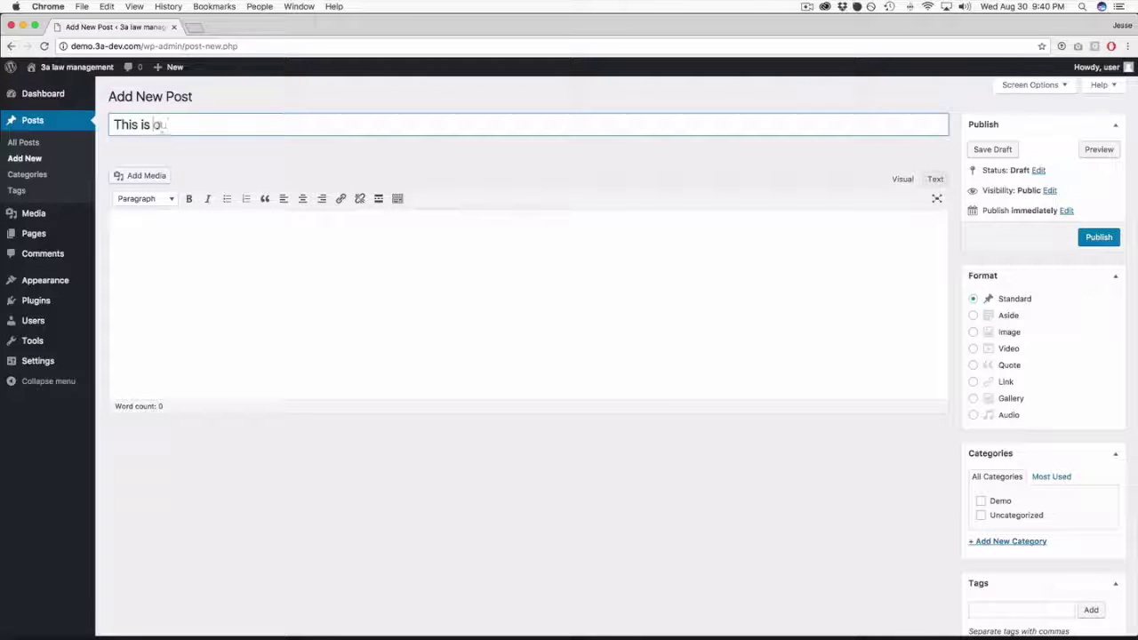
pyautogui.write('r title')
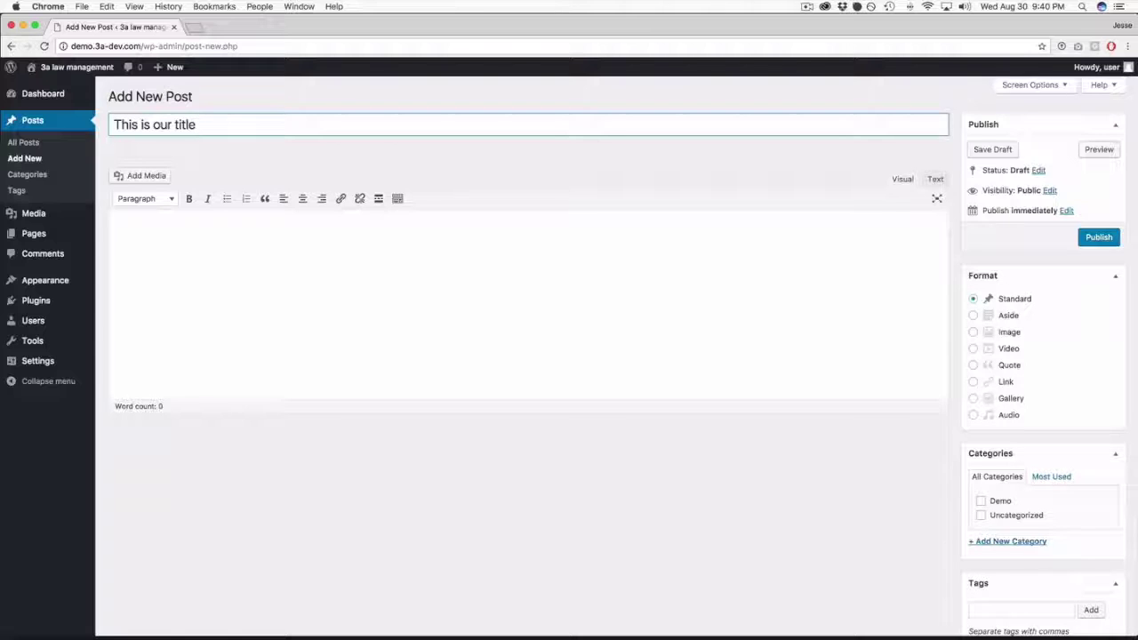
pyautogui.click(504, 173)
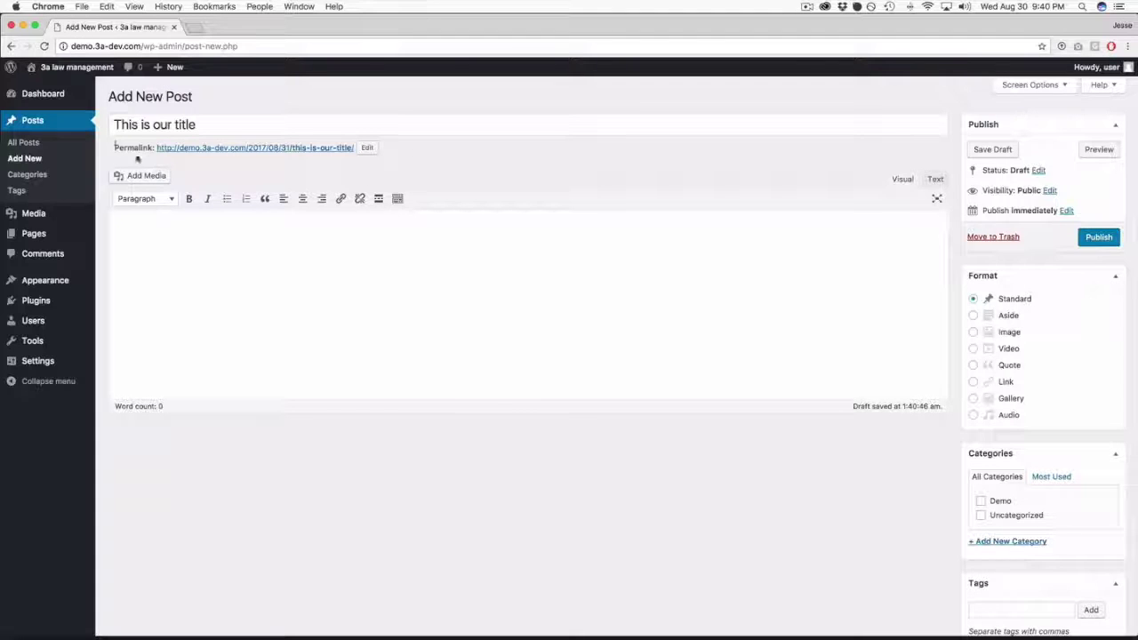
pyautogui.moveTo(114, 147); pyautogui.dragTo(154, 148)
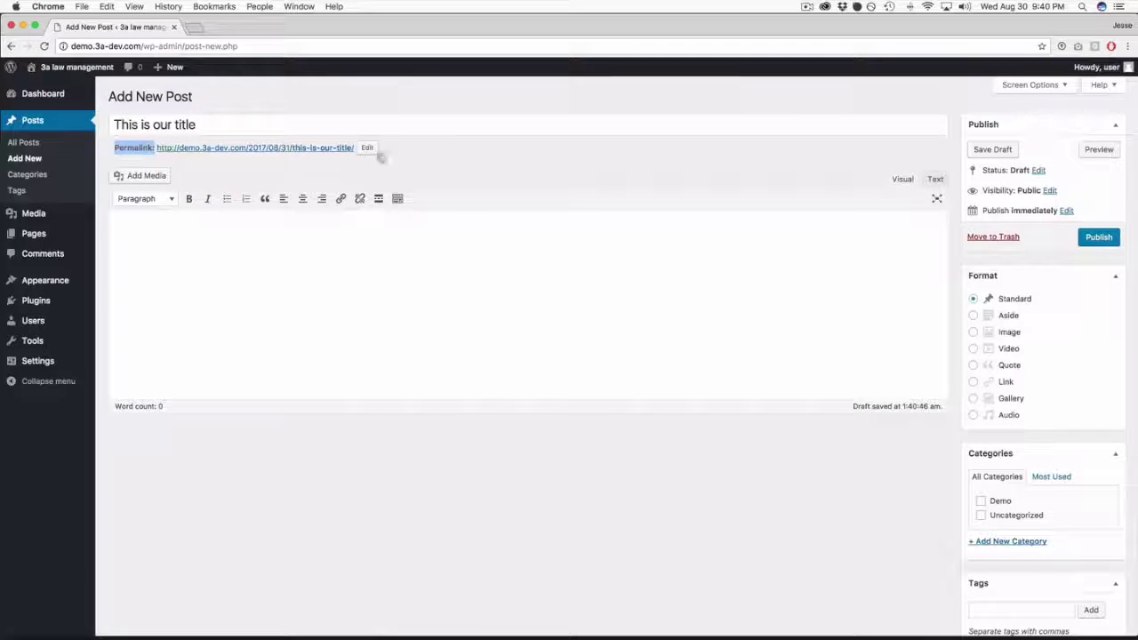
pyautogui.moveTo(419, 150); pyautogui.dragTo(158, 147)
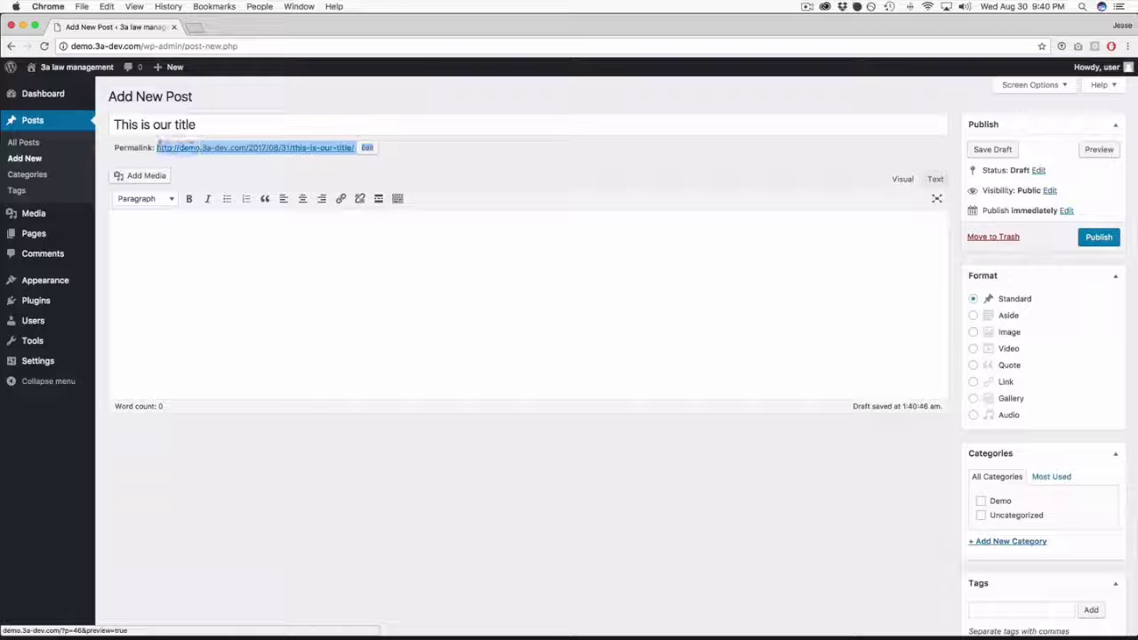
# Write the sentence "This is the body of the post." four times in the post body
pyautogui.click(185, 236)
pyautogui.write('This is the body og')
pyautogui.press('BackSpace')
pyautogui.write('f')
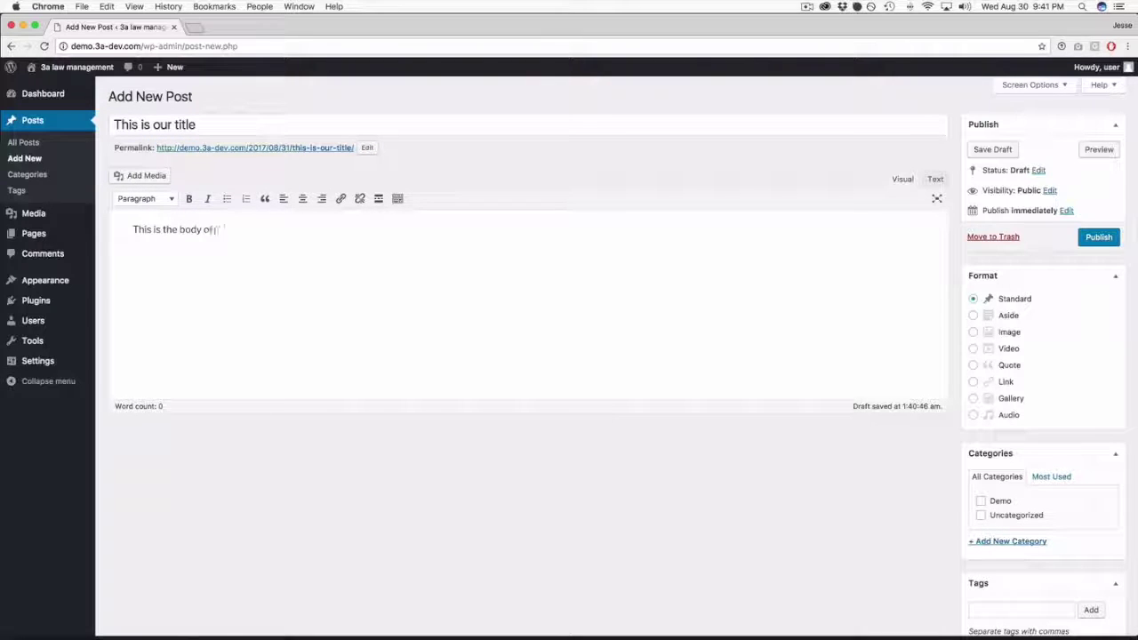
pyautogui.write(' the post.')
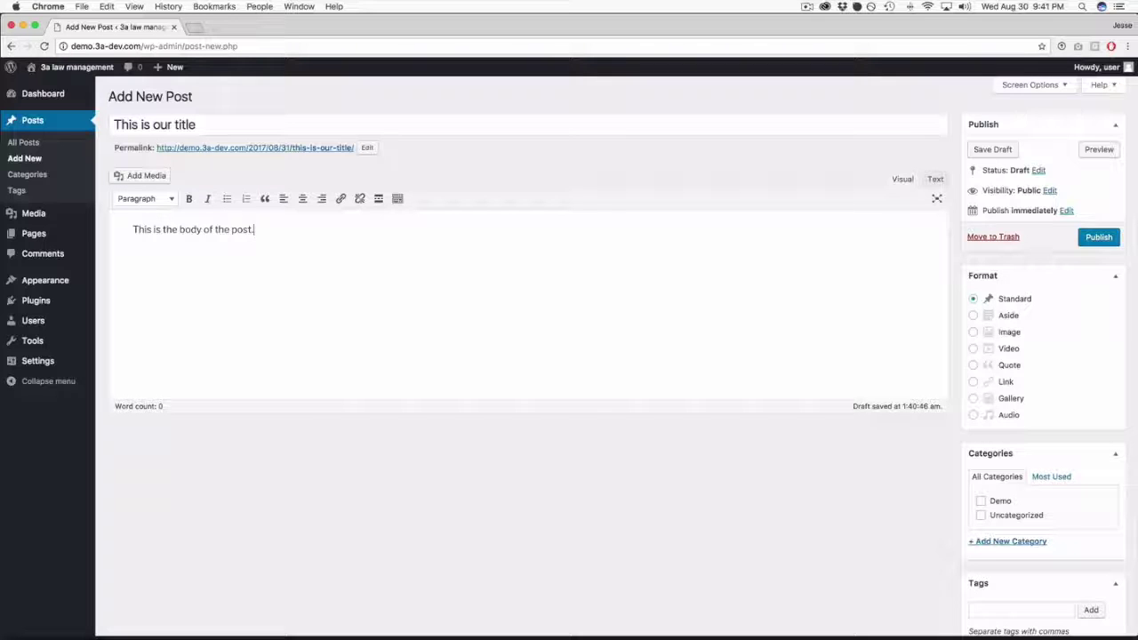
pyautogui.write('This is the body of the post. This is the body of the post.')
# Make the first sentence of the post body bold and the second sentence italic
pyautogui.moveTo(132, 229); pyautogui.dragTo(255, 230)
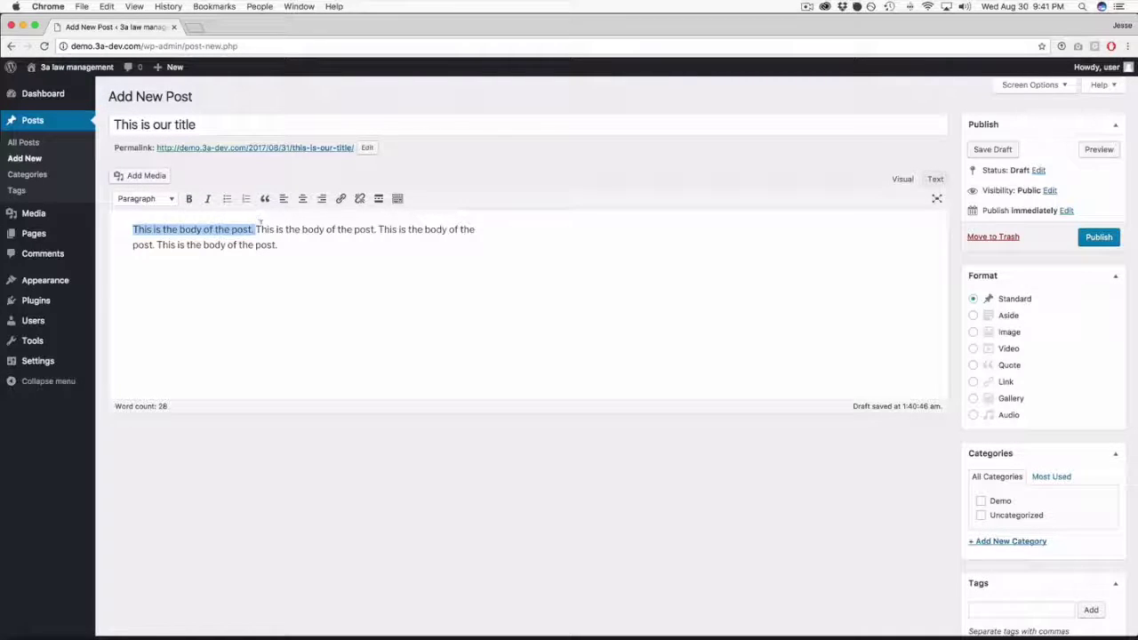
pyautogui.press('super+b')
pyautogui.moveTo(262, 229); pyautogui.dragTo(381, 229)
pyautogui.click(207, 198)
# Put the last two body sentences on separate lines and turn them into a bulleted list
pyautogui.click(389, 224)
pyautogui.moveTo(253, 289); pyautogui.dragTo(132, 257)
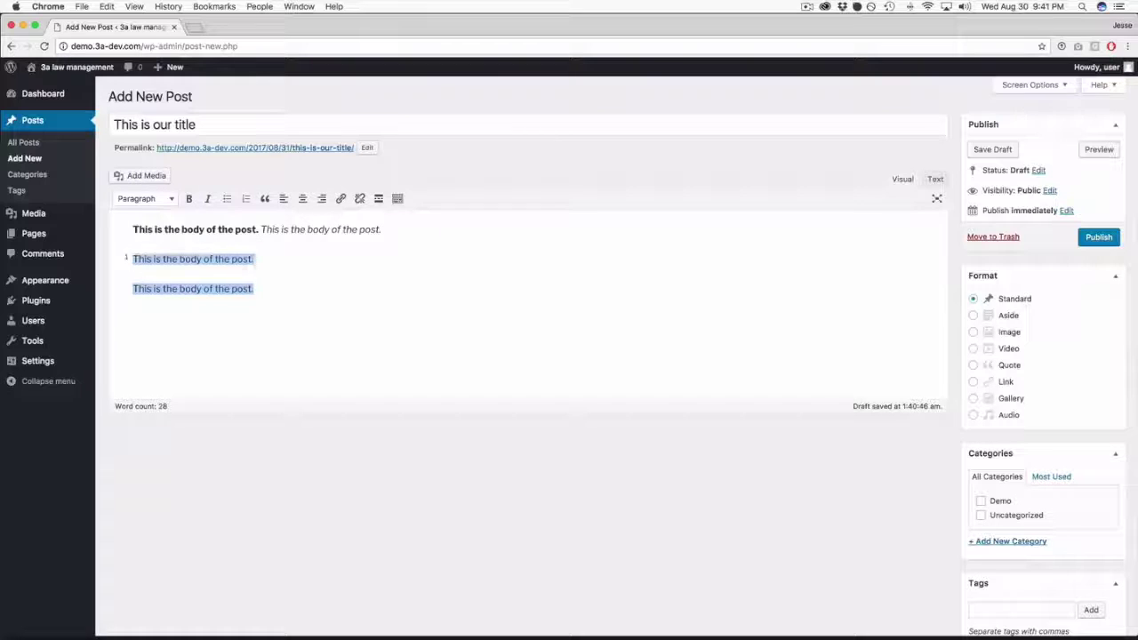
pyautogui.click(227, 198)
pyautogui.click(260, 306)
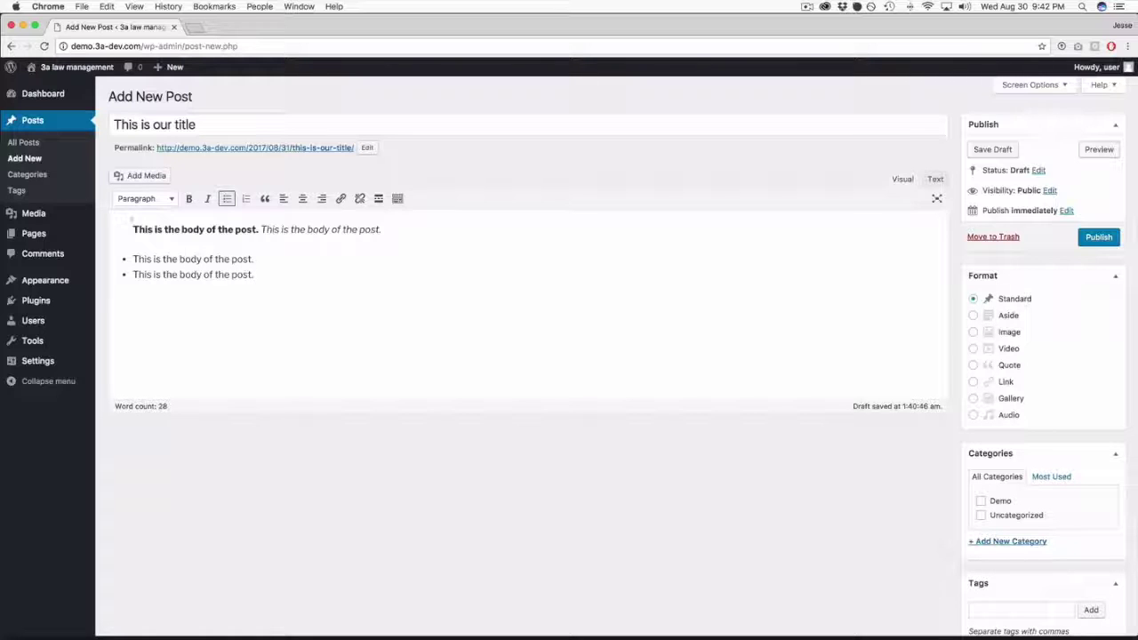
# Add the line "This is the body of the post." below the bulleted list and format it as Heading 2
pyautogui.moveTo(257, 273); pyautogui.dragTo(129, 238)
pyautogui.click(222, 229)
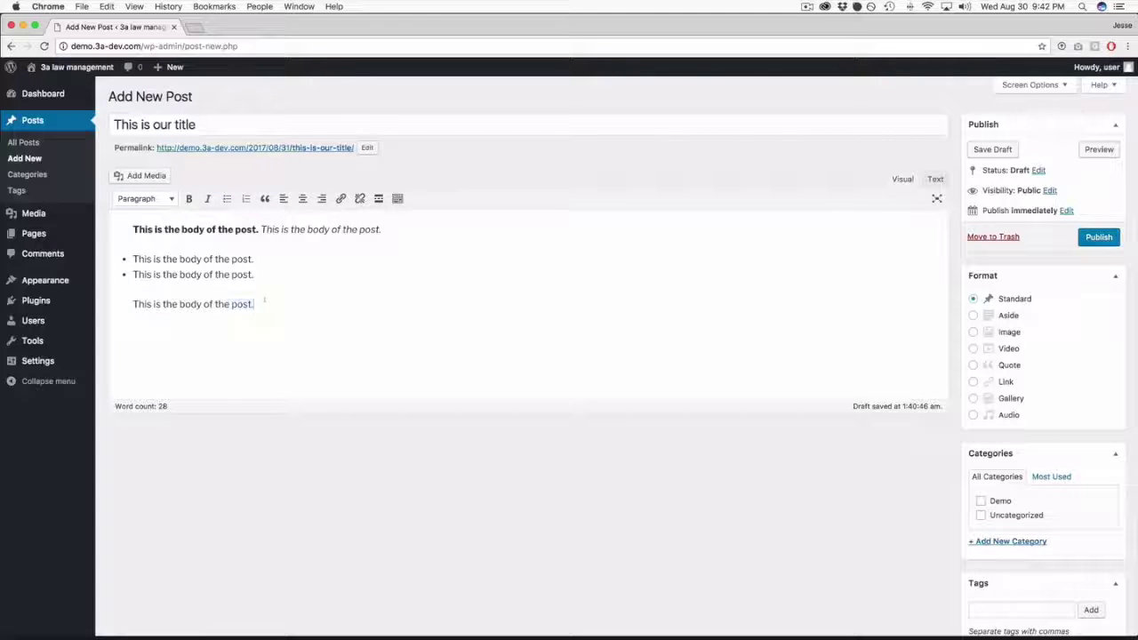
pyautogui.moveTo(262, 304); pyautogui.dragTo(125, 300)
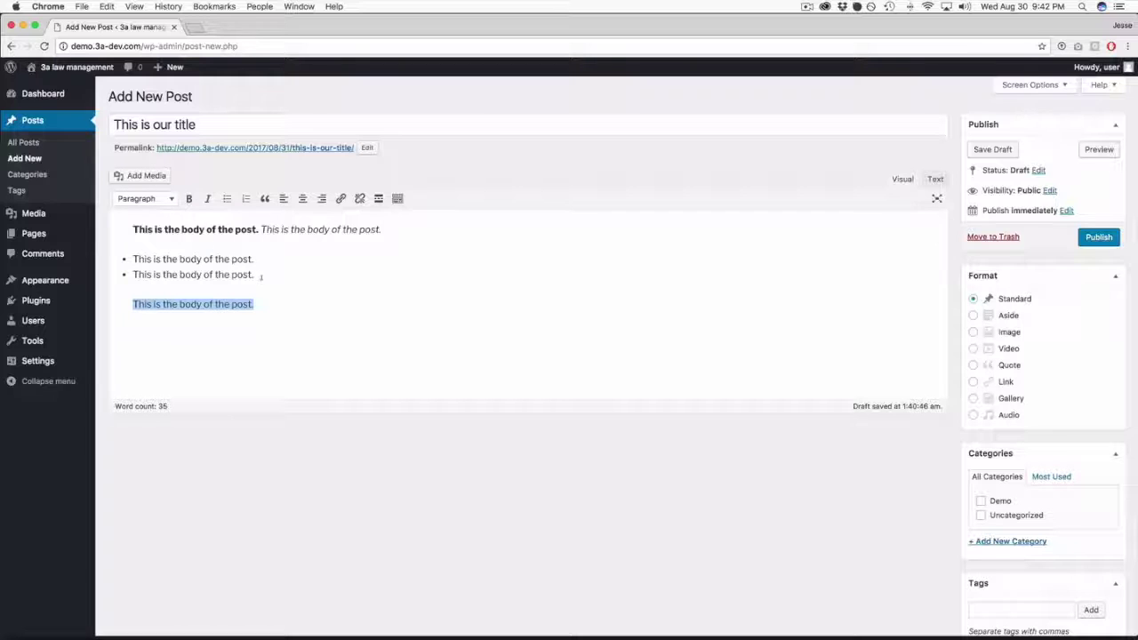
pyautogui.click(172, 200)
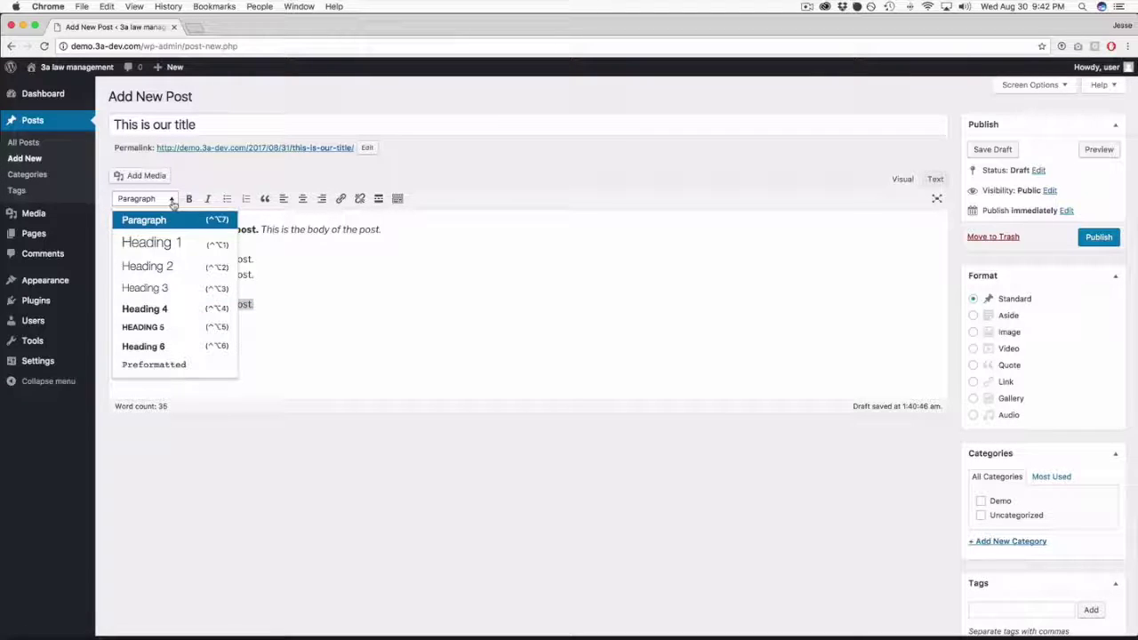
pyautogui.click(154, 266)
pyautogui.moveTo(286, 324); pyautogui.dragTo(134, 324)
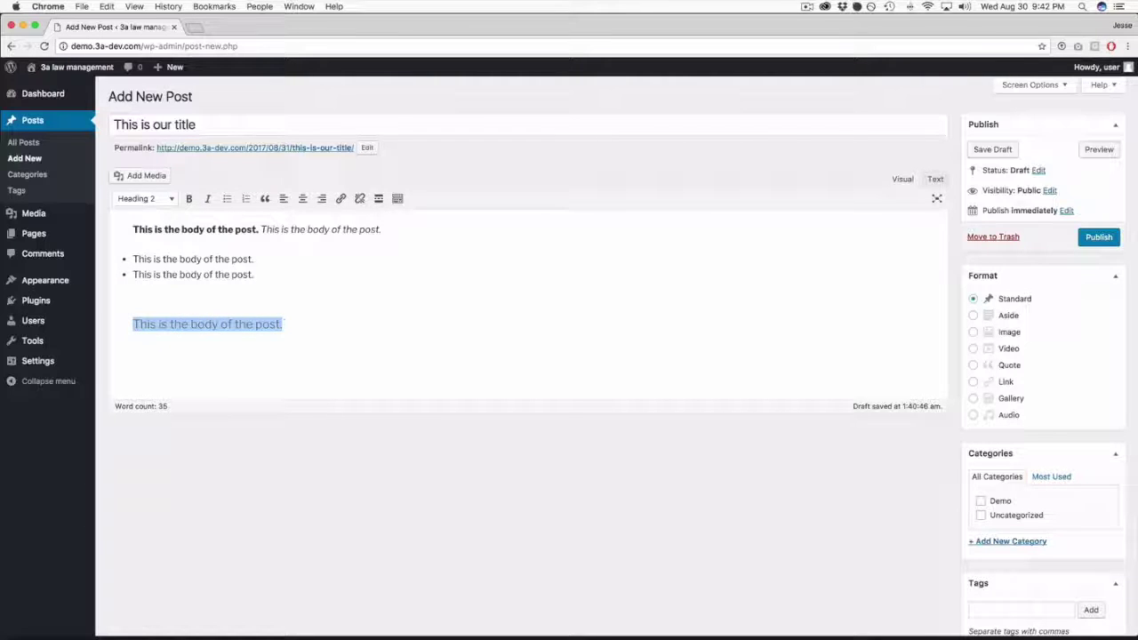
# Add a paragraph below the heading that repeats "This is the body of the post." sixteen times
pyautogui.click(297, 322)
pyautogui.press('Return')
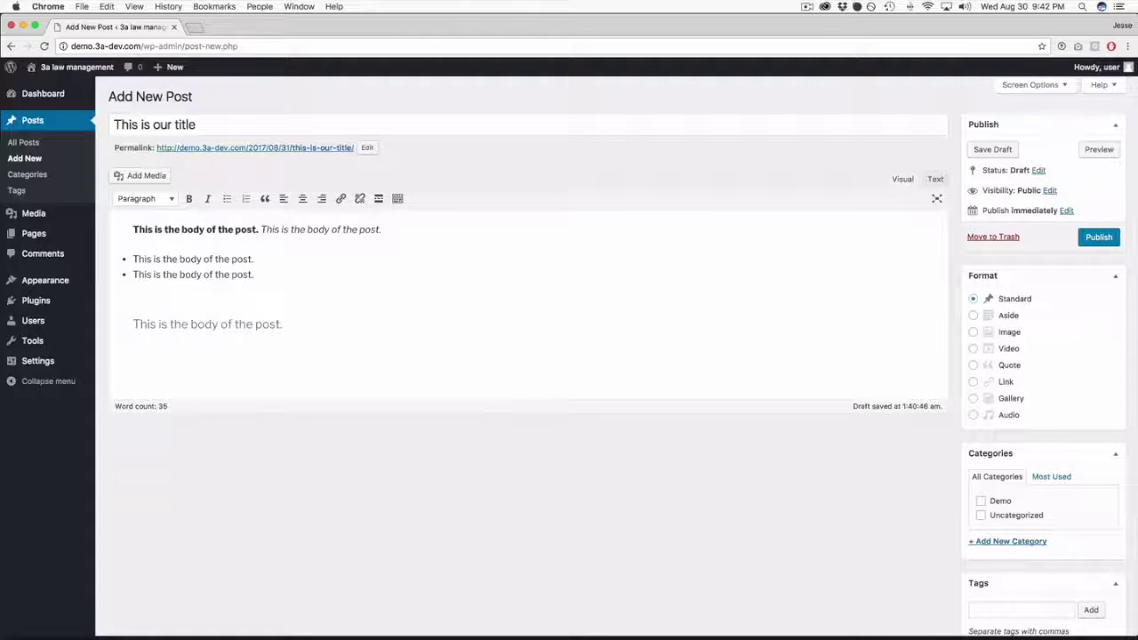
pyautogui.press('super+v')
pyautogui.press('super+v')
pyautogui.press('super+v')
pyautogui.press('super+v')
pyautogui.press('super+v')
pyautogui.press('super+v')
pyautogui.press('super+v')
pyautogui.press('super+v')
pyautogui.press('super+v')
pyautogui.press('super+v')
pyautogui.press('super+v')
pyautogui.press('super+v')
pyautogui.press('super+v')
pyautogui.press('super+v')
pyautogui.press('super+v')
pyautogui.press('super+v')
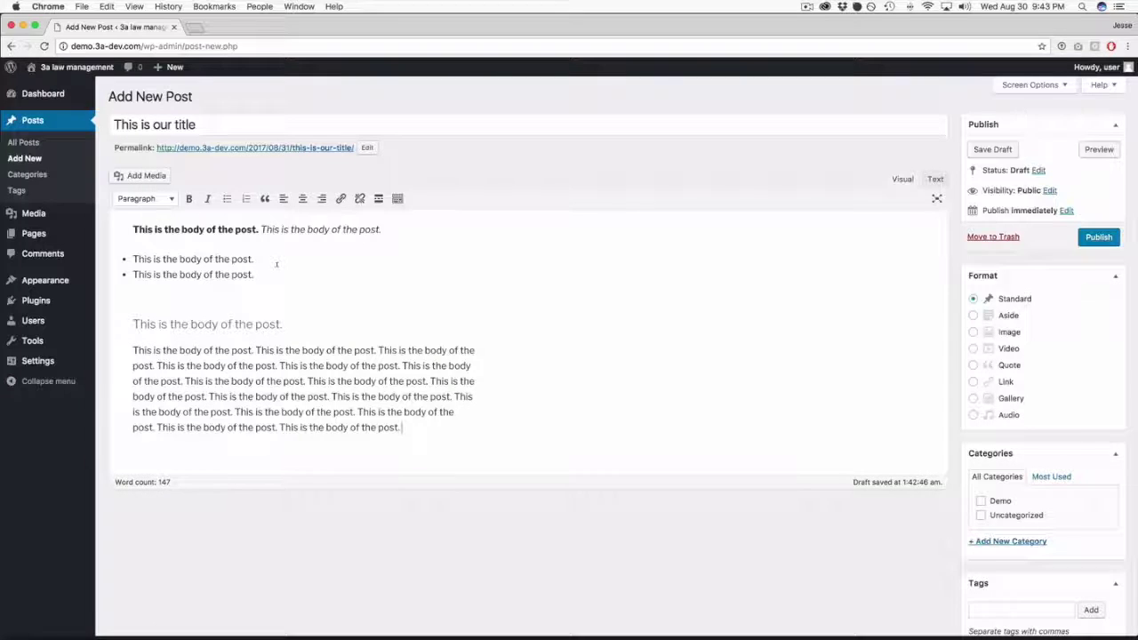
# Add a new paragraph repeating "This is the body of the post." four times and format it as a blockquote
pyautogui.press('Return')
pyautogui.press('super+v')
pyautogui.press('super+v')
pyautogui.press('super+v')
pyautogui.moveTo(277, 472); pyautogui.dragTo(131, 456)
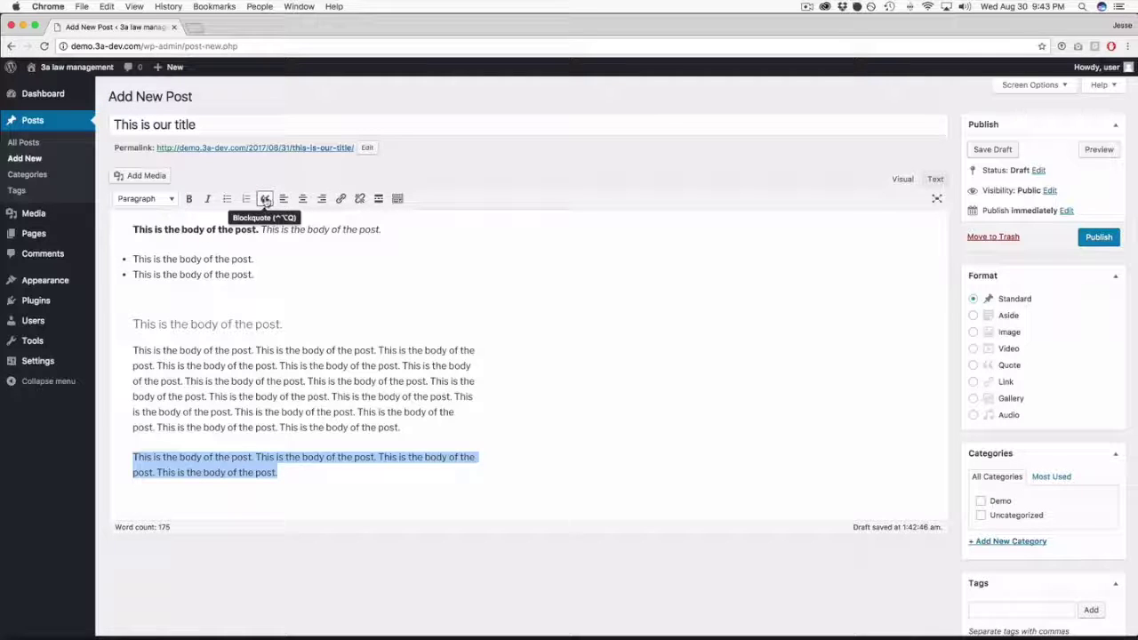
pyautogui.click(265, 199)
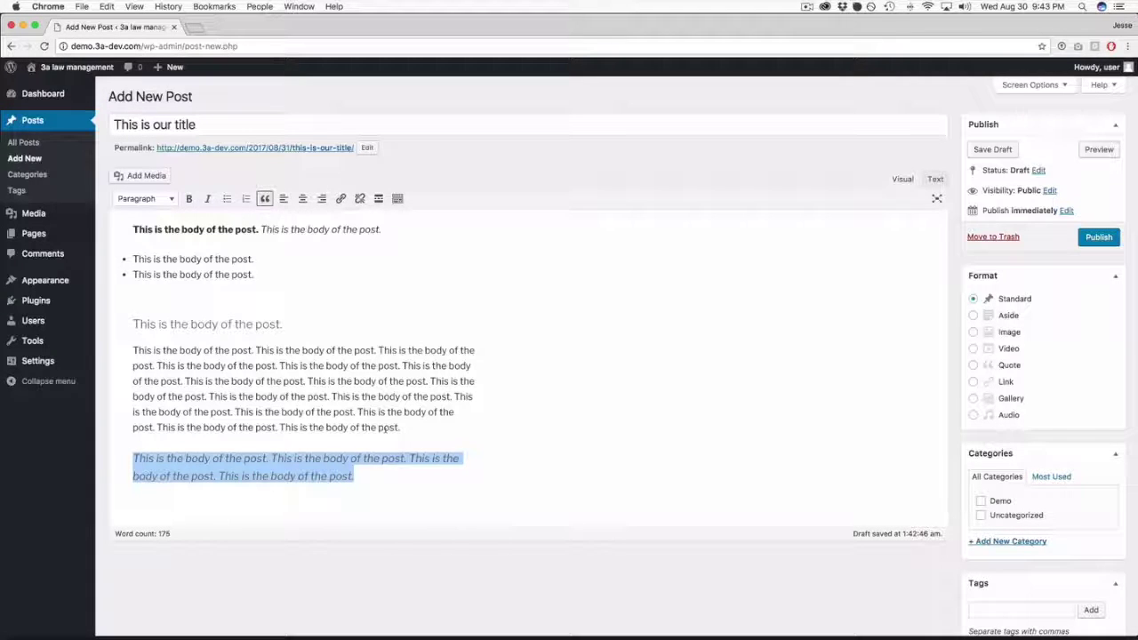
# Add a regular paragraph below the blockquote that repeats "This is the body of the post." twelve times
pyautogui.click(354, 476)
pyautogui.press('Return')
pyautogui.write('This is the body of the post. This is the body of the post. This is the body of the post. This is the body of the post. This is the body of the post. This is the body of the post. This is the body of the post. This is the body of the post. This is the body of the post. This is the body of the post. This is the body of the post. This is the body of the post.')
# Try center and right alignment on the last paragraph, and finish with it aligned left
pyautogui.moveTo(254, 565); pyautogui.dragTo(133, 508)
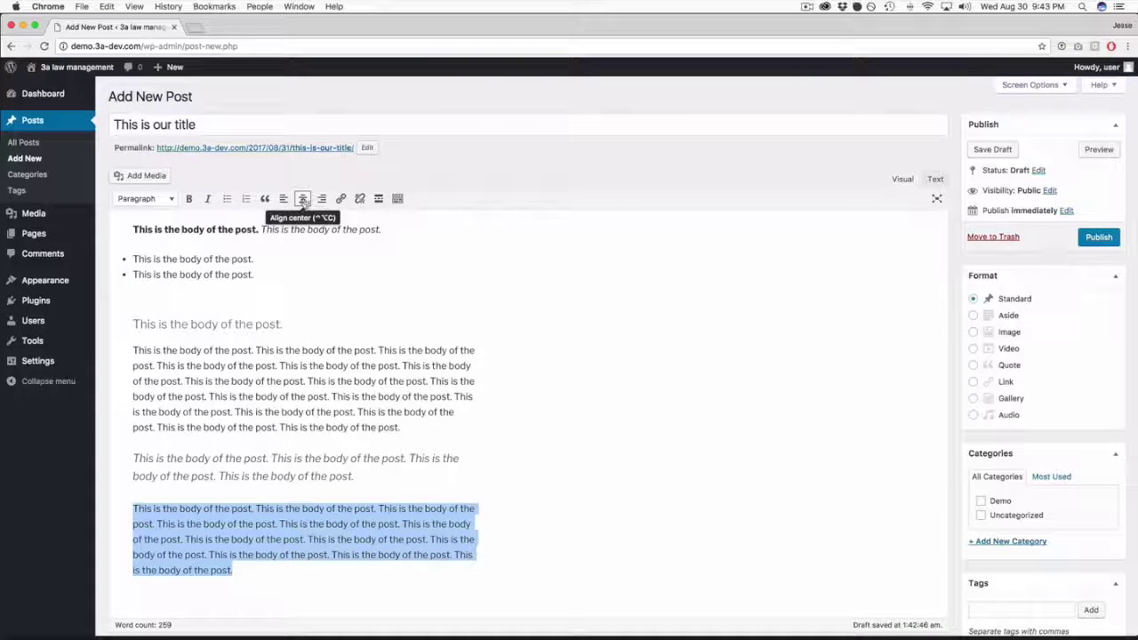
pyautogui.click(303, 200)
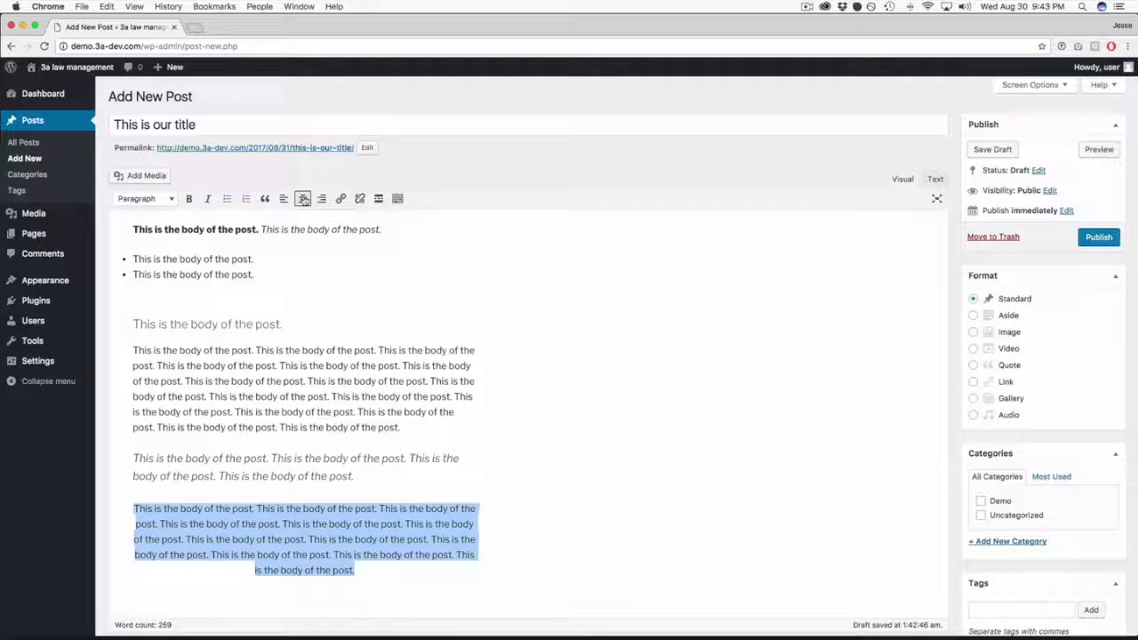
pyautogui.click(321, 200)
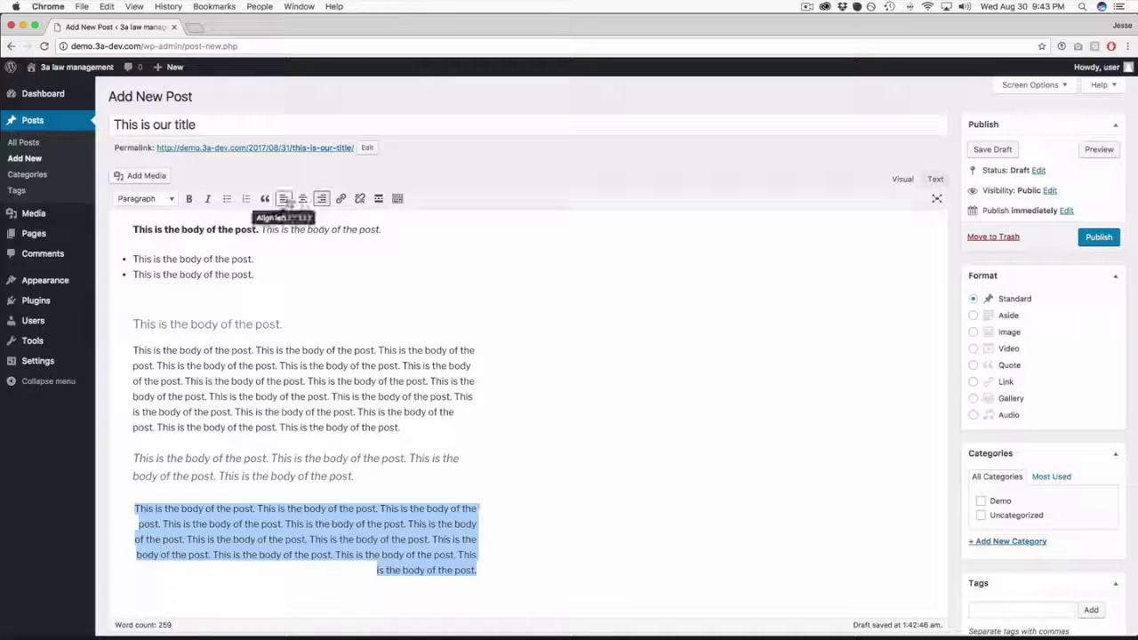
pyautogui.click(283, 199)
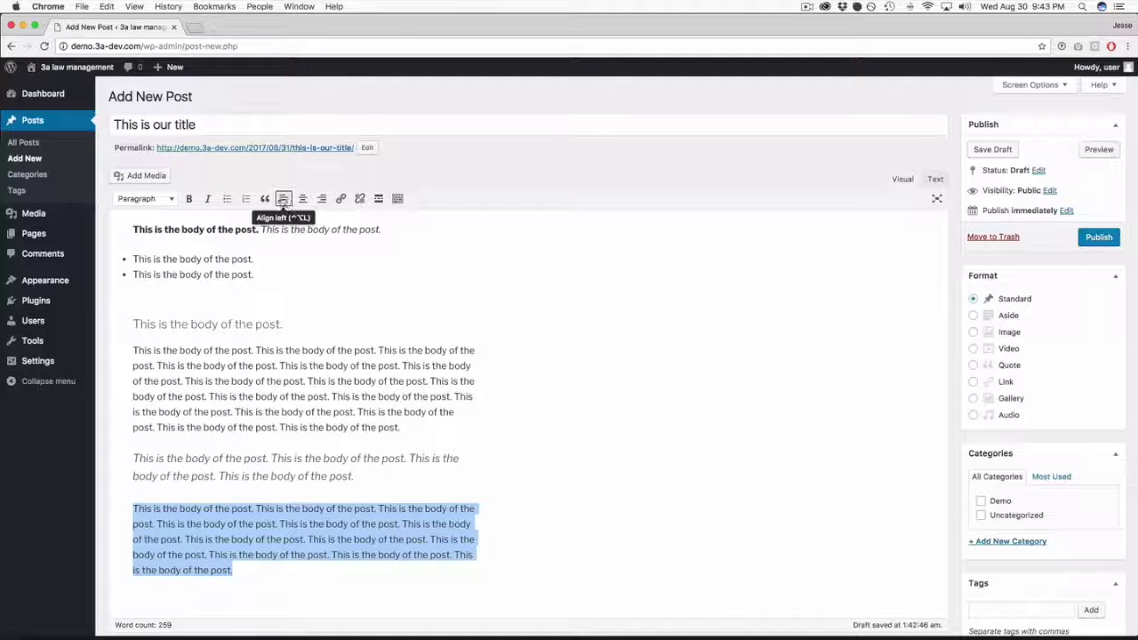
pyautogui.scroll(-1, 238, 544)
pyautogui.click(238, 543)
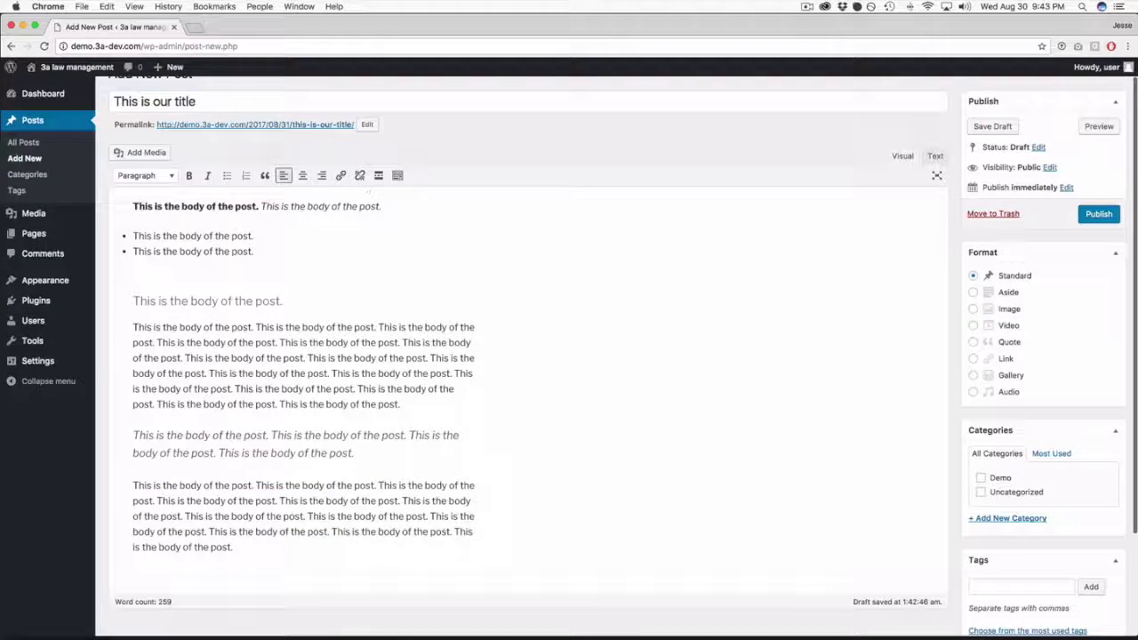
# Reveal the additional formatting tools, and try increasing and decreasing the indent of the last paragraph
pyautogui.tripleClick(224, 543)
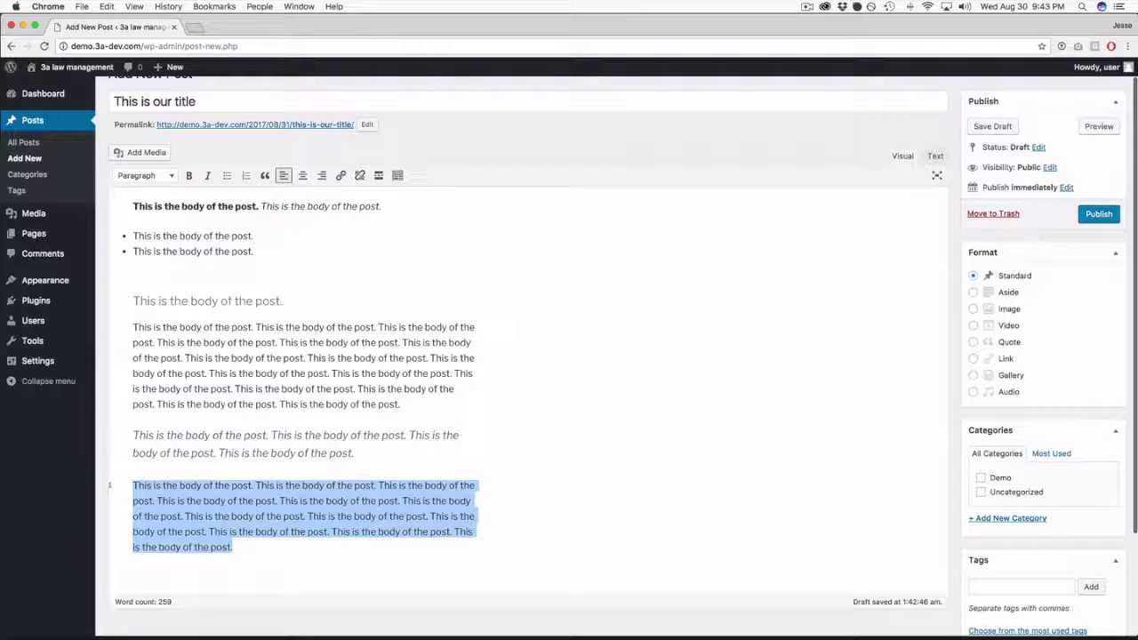
pyautogui.click(397, 176)
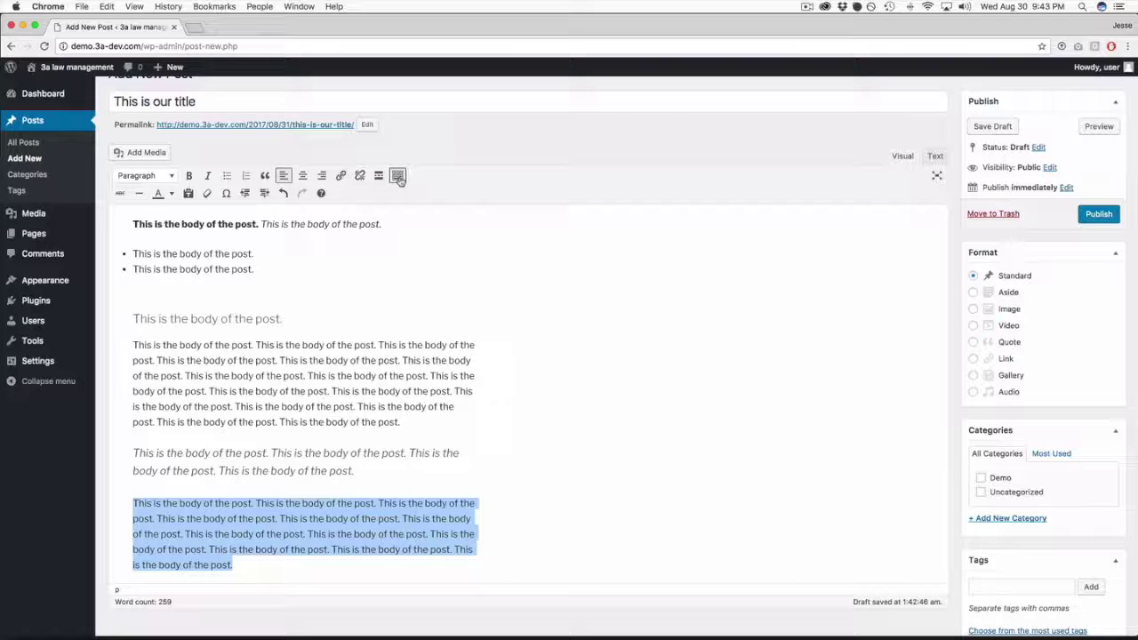
pyautogui.scroll(-1, 277, 251)
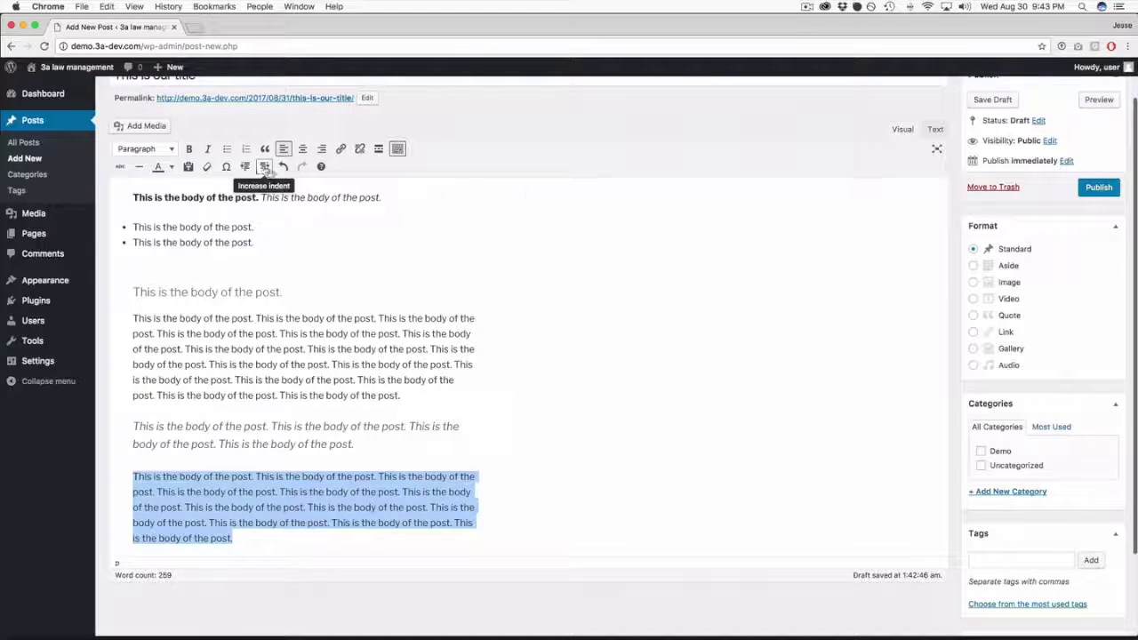
pyautogui.click(264, 166)
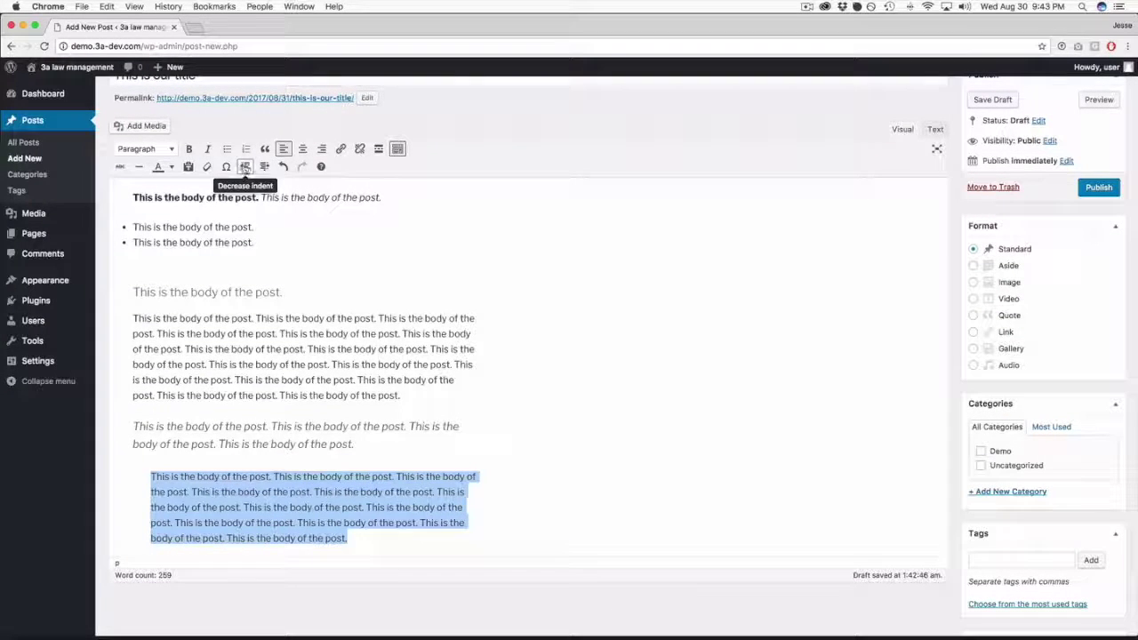
pyautogui.click(245, 167)
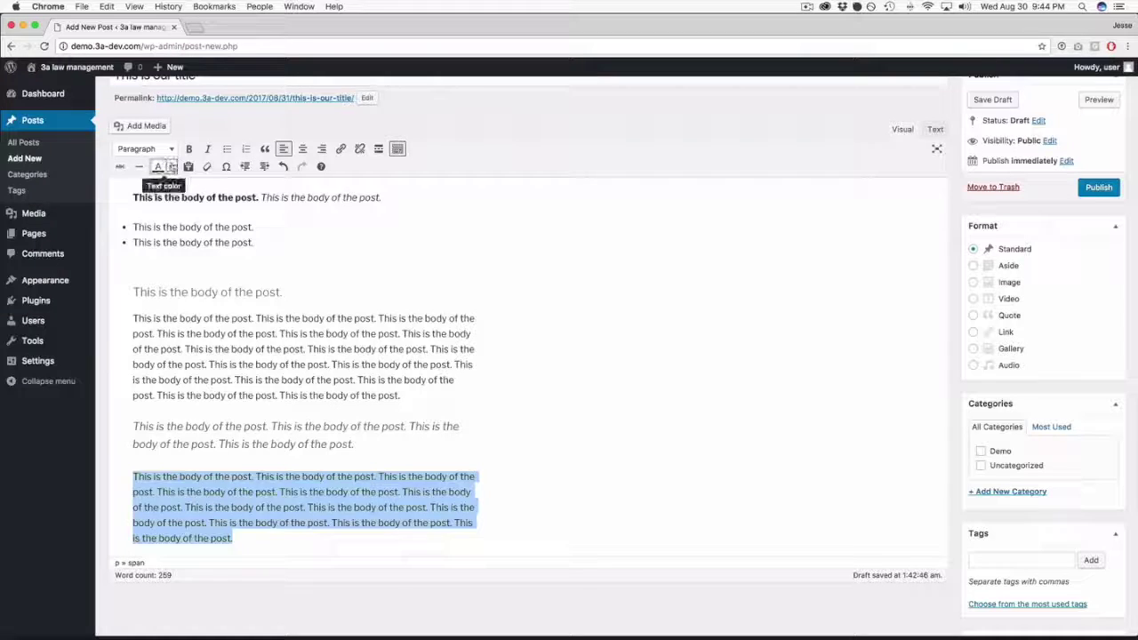
# Color the text of the last paragraph red
pyautogui.click(170, 167)
pyautogui.click(163, 196)
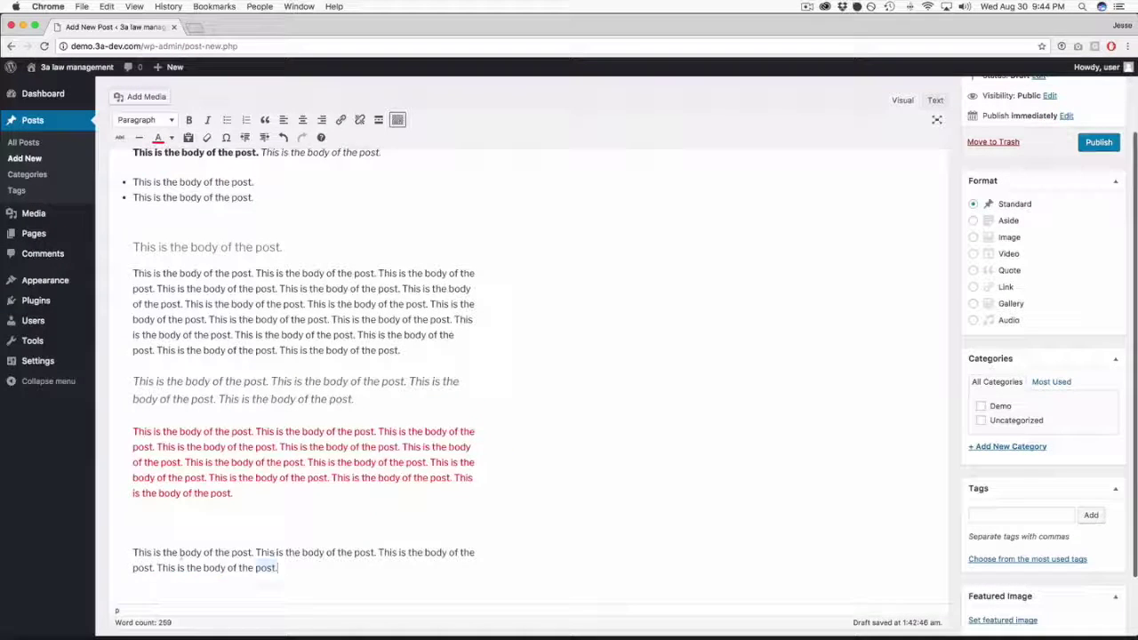
# Copy the four-sentence paragraph below the red text and apply strikethrough to it
pyautogui.moveTo(278, 567); pyautogui.dragTo(132, 552)
pyautogui.press('super+c')
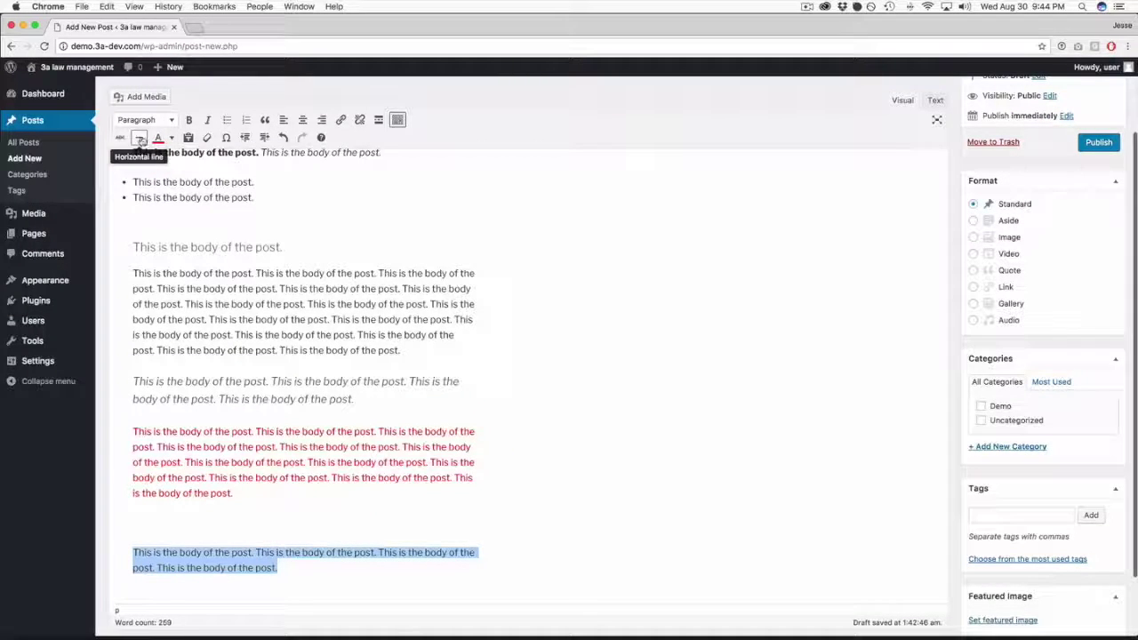
pyautogui.click(119, 138)
pyautogui.press('Right')
pyautogui.press('Return')
pyautogui.press('Return')
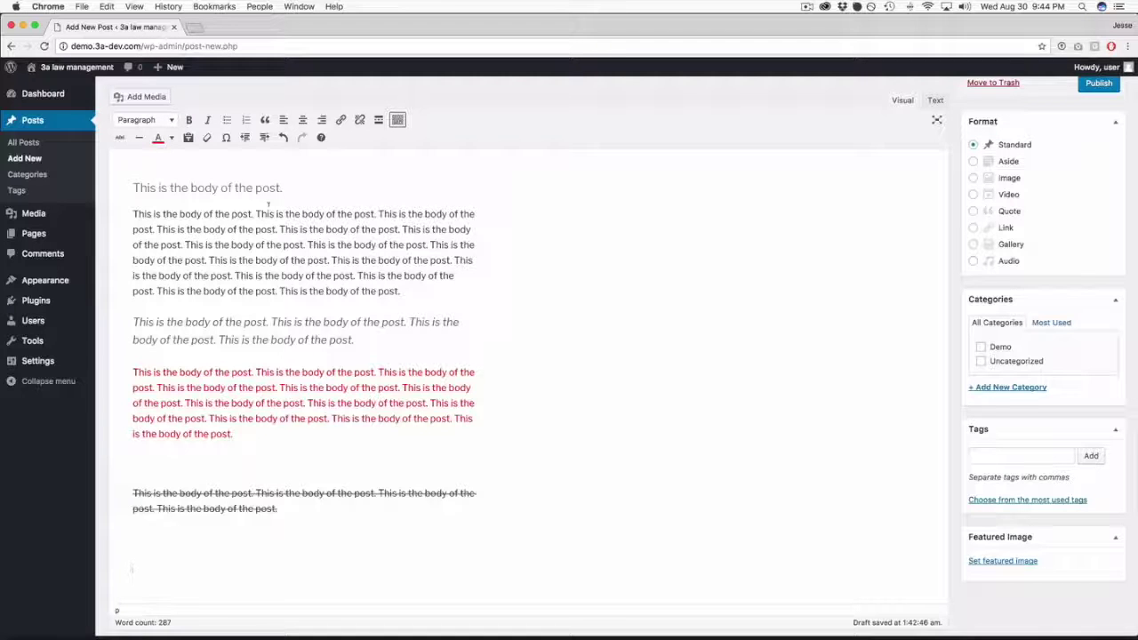
pyautogui.press('super+v')
pyautogui.write('http')
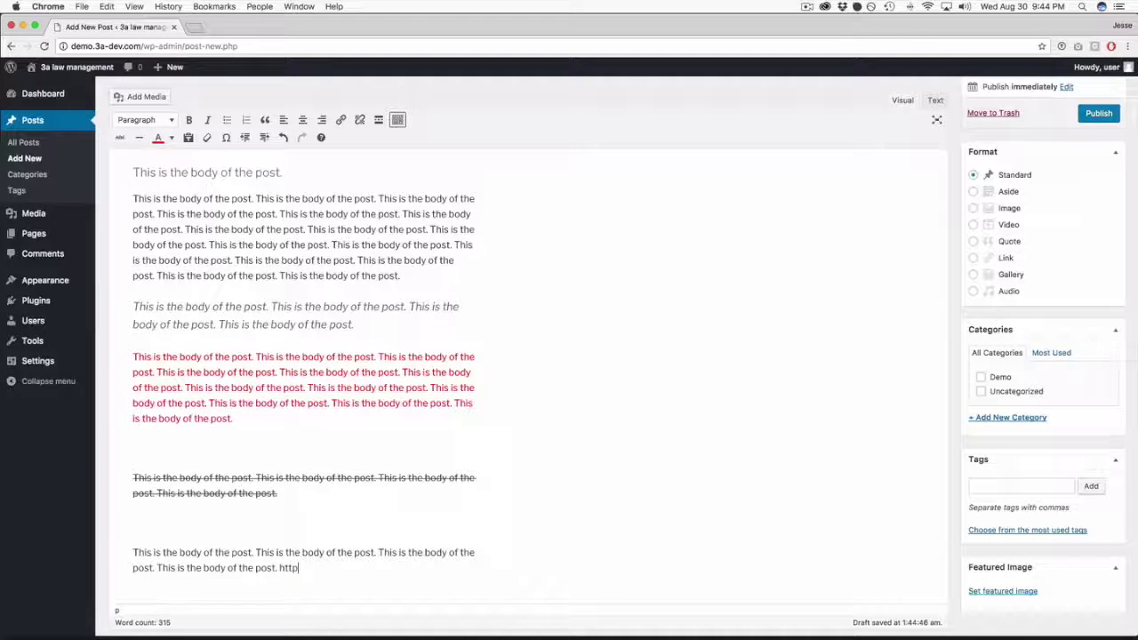
pyautogui.write('://www.google.com')
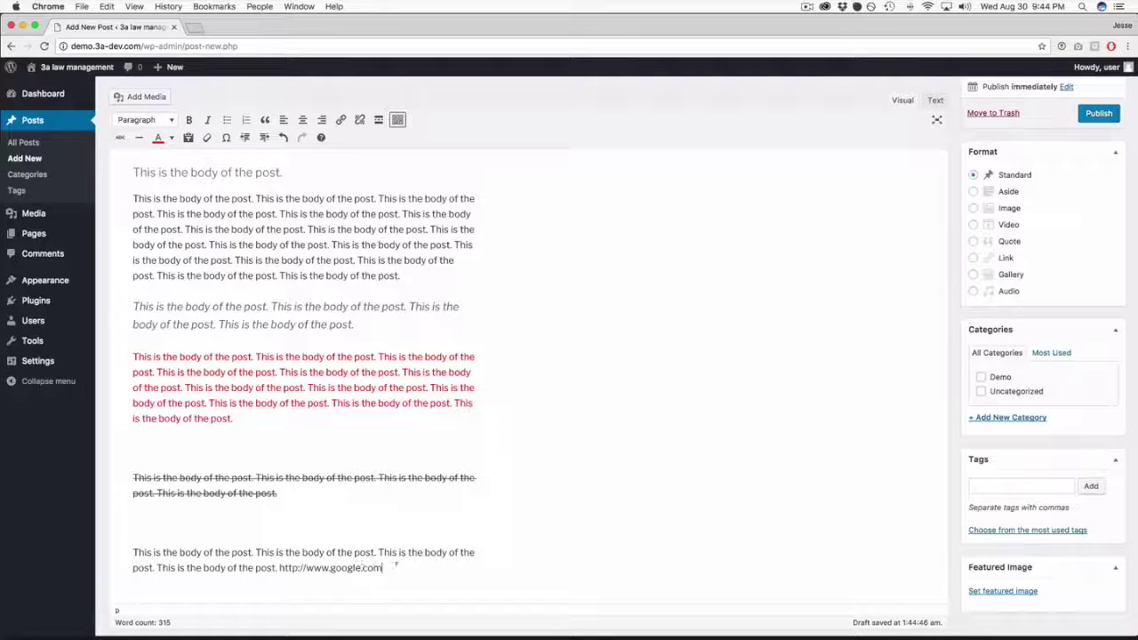
pyautogui.moveTo(384, 567); pyautogui.dragTo(278, 568)
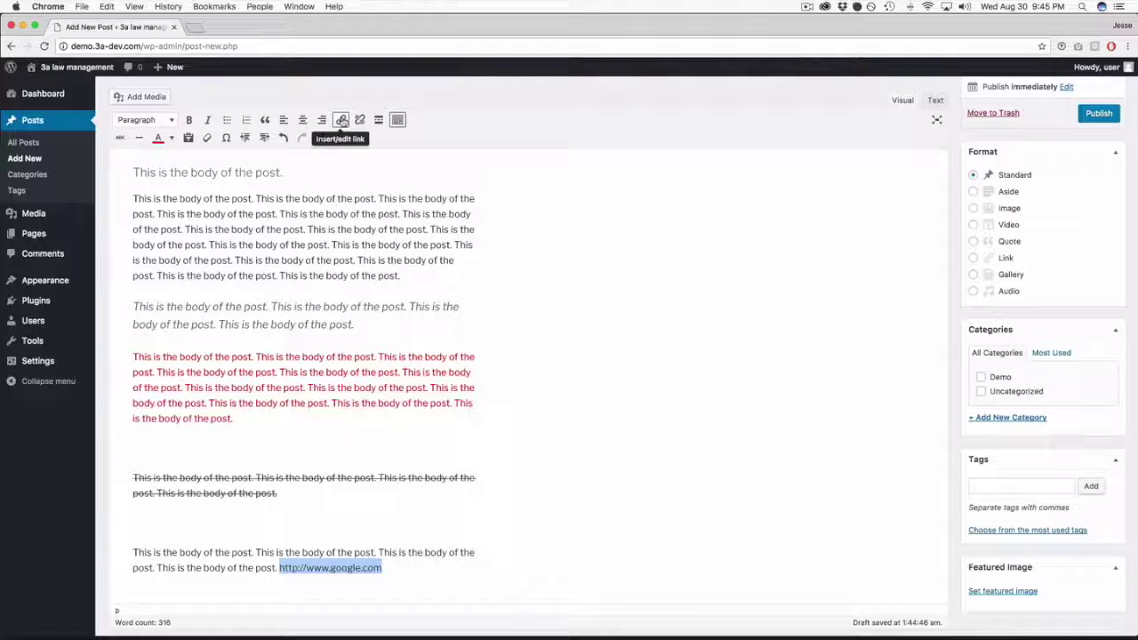
pyautogui.click(342, 120)
pyautogui.click(319, 588)
pyautogui.moveTo(319, 588); pyautogui.dragTo(219, 587)
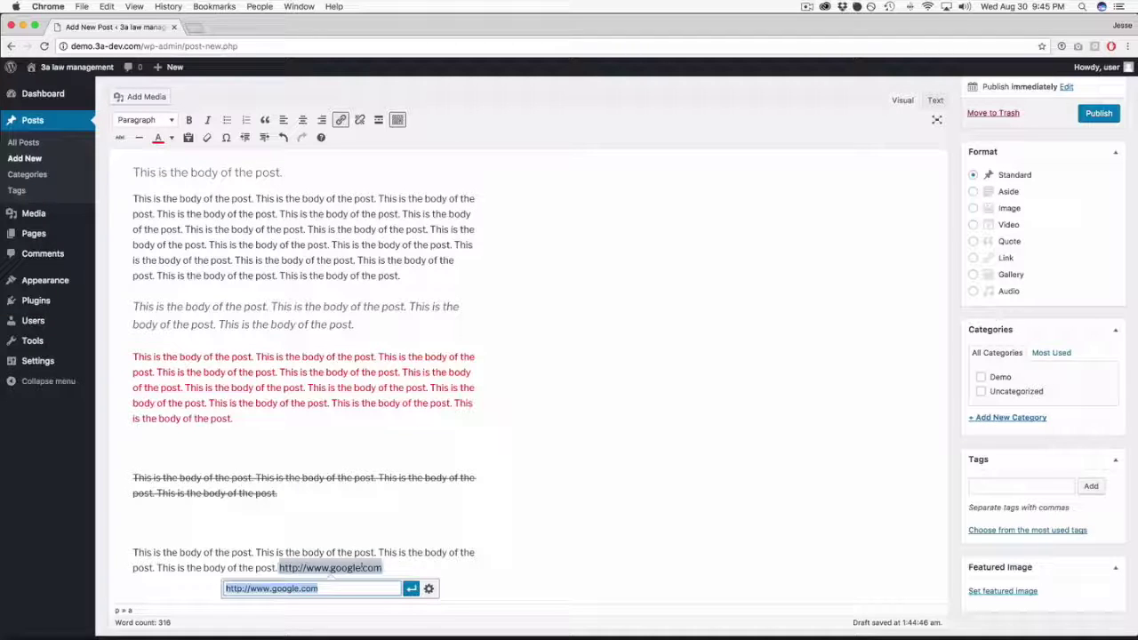
pyautogui.click(410, 589)
pyautogui.click(397, 552)
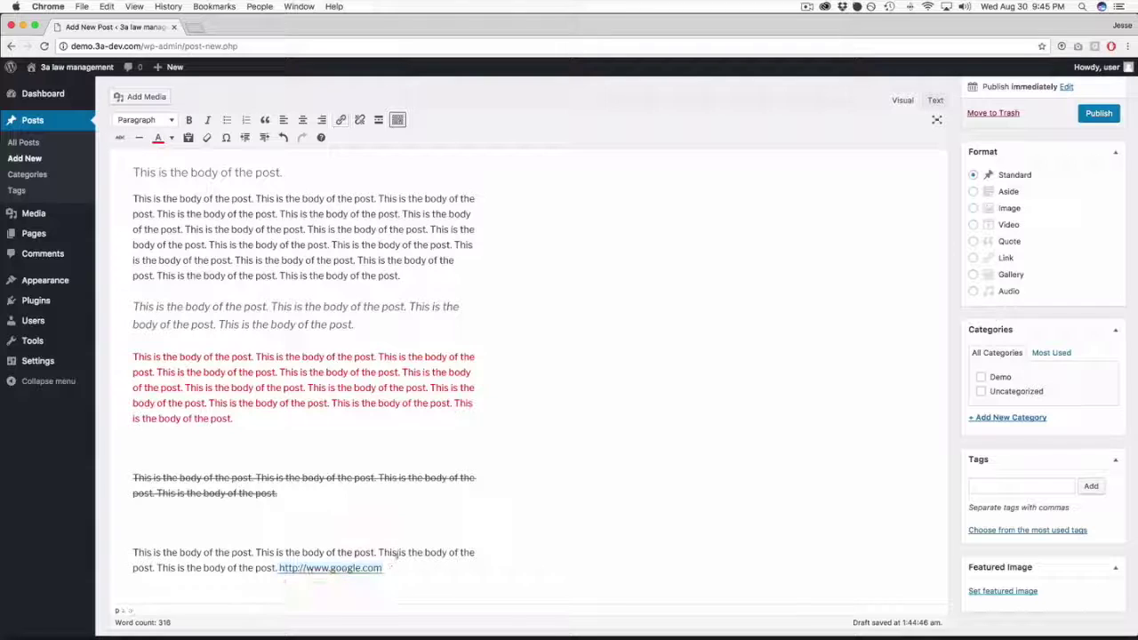
pyautogui.click(377, 566)
pyautogui.moveTo(289, 568); pyautogui.dragTo(279, 568)
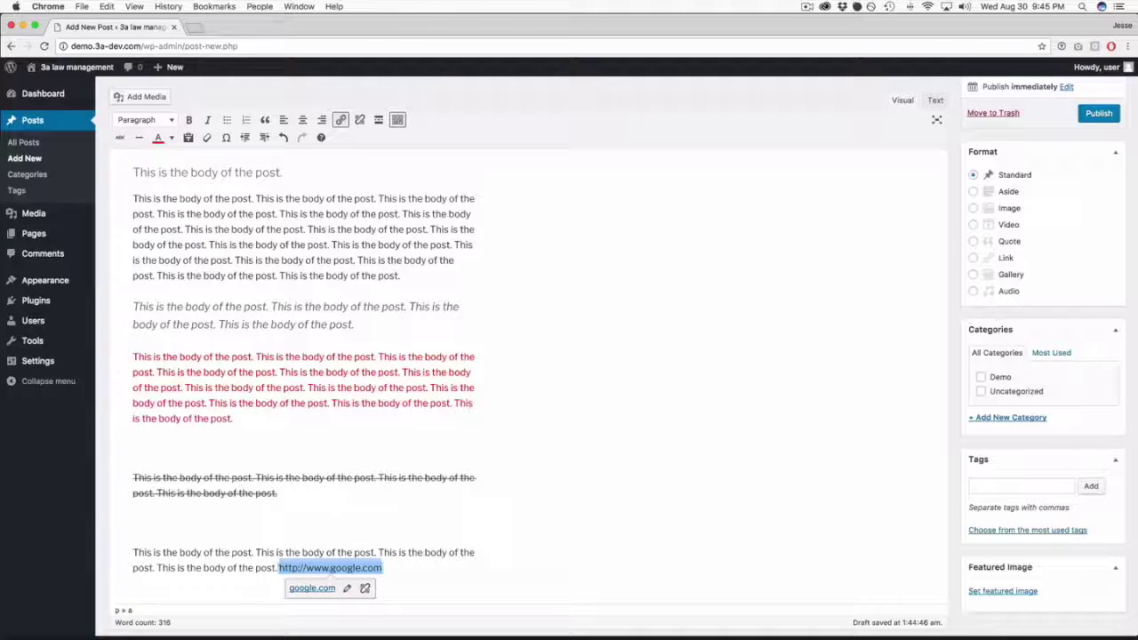
pyautogui.click(400, 565)
pyautogui.press('Return')
pyautogui.write('Google')
pyautogui.hotkey('shift', 'Home')
pyautogui.hotkey('ctrl', 'k')
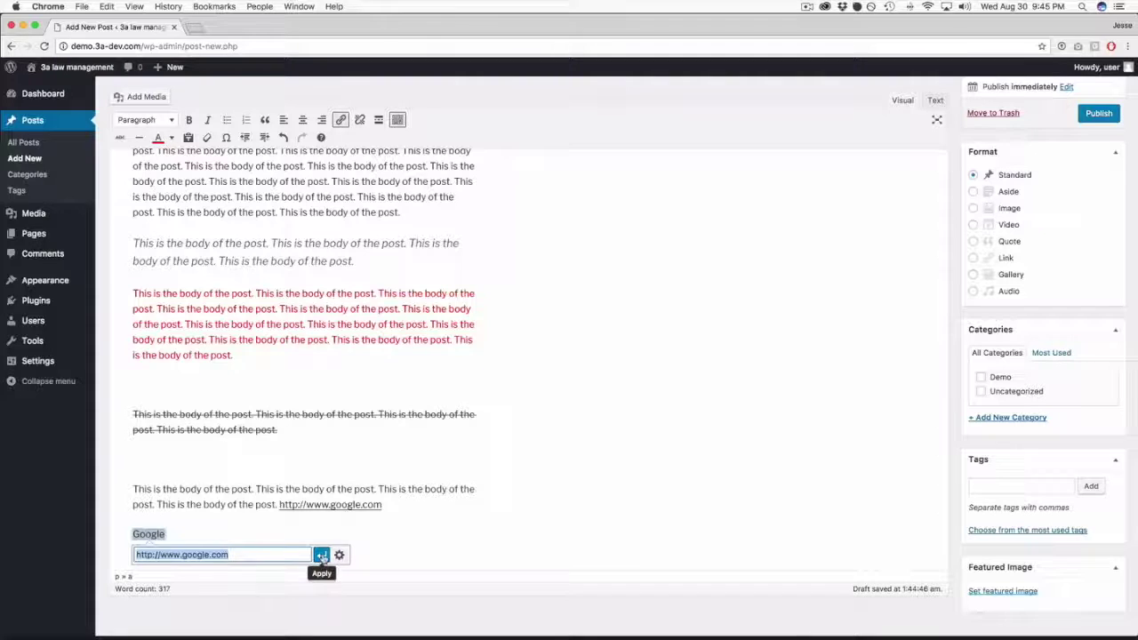
pyautogui.scroll(1, 210, 534)
pyautogui.click(321, 555)
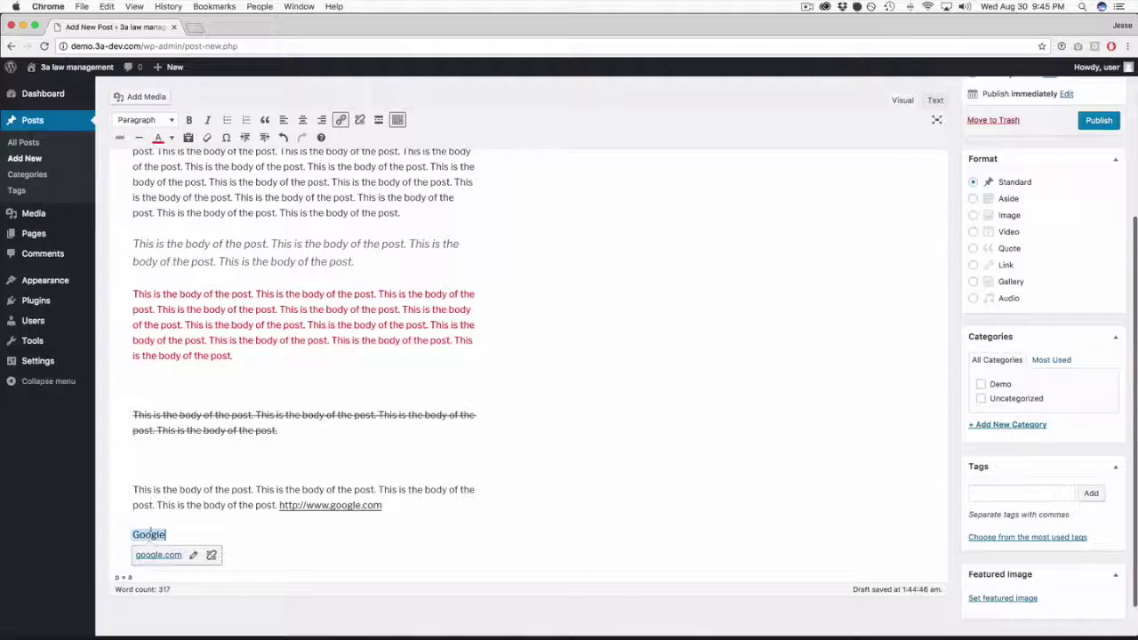
# Set the "Google" text link to open in a new tab
pyautogui.click(193, 557)
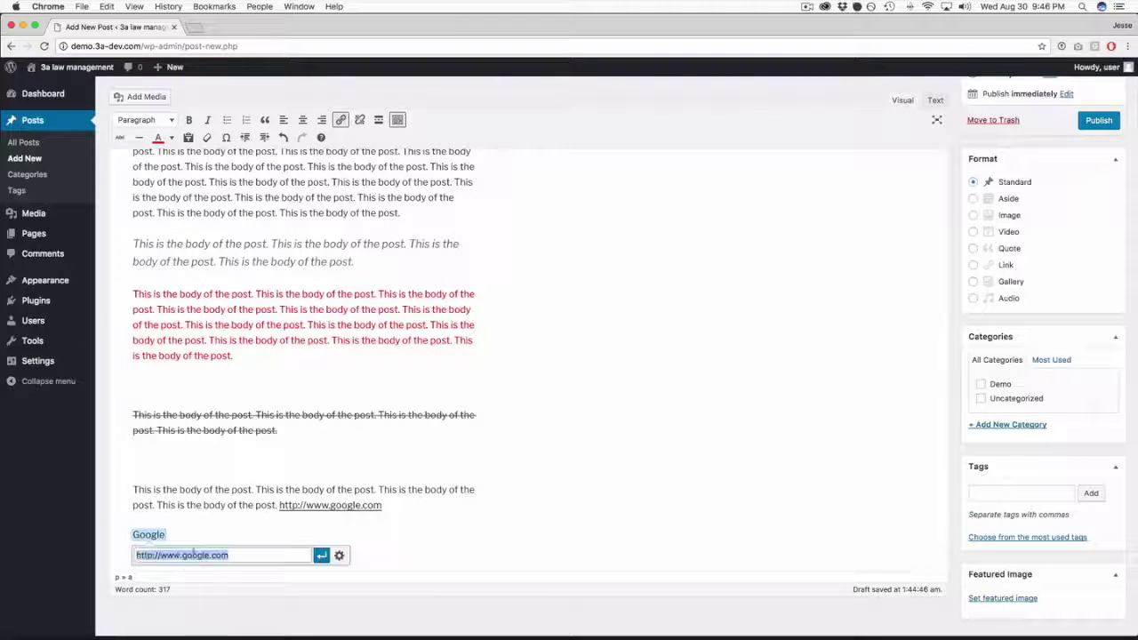
pyautogui.click(339, 556)
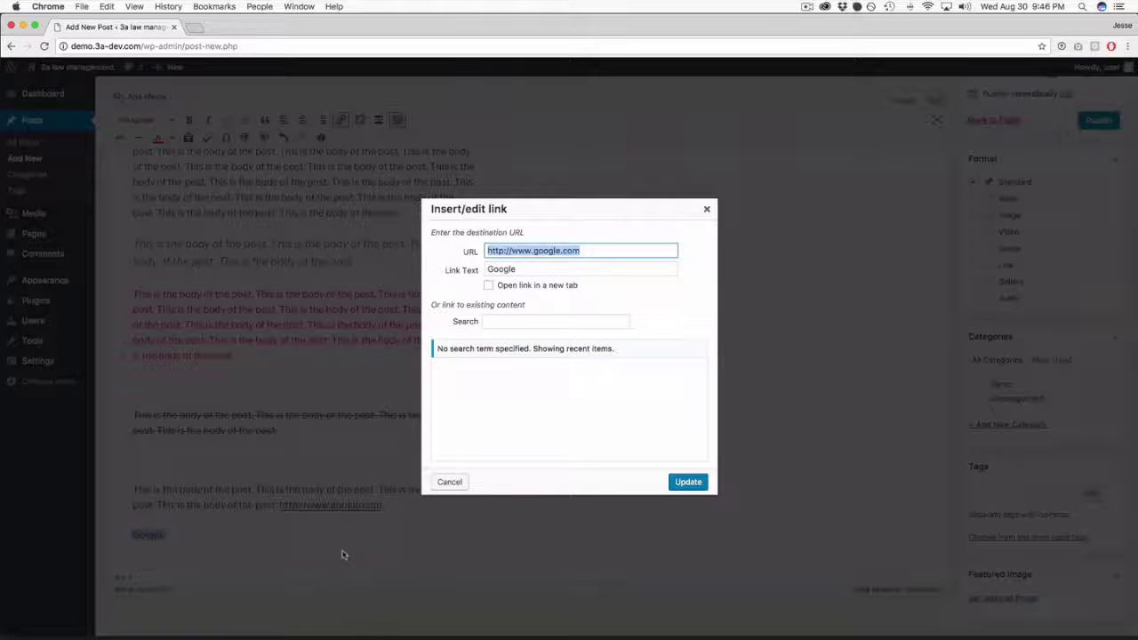
pyautogui.click(488, 286)
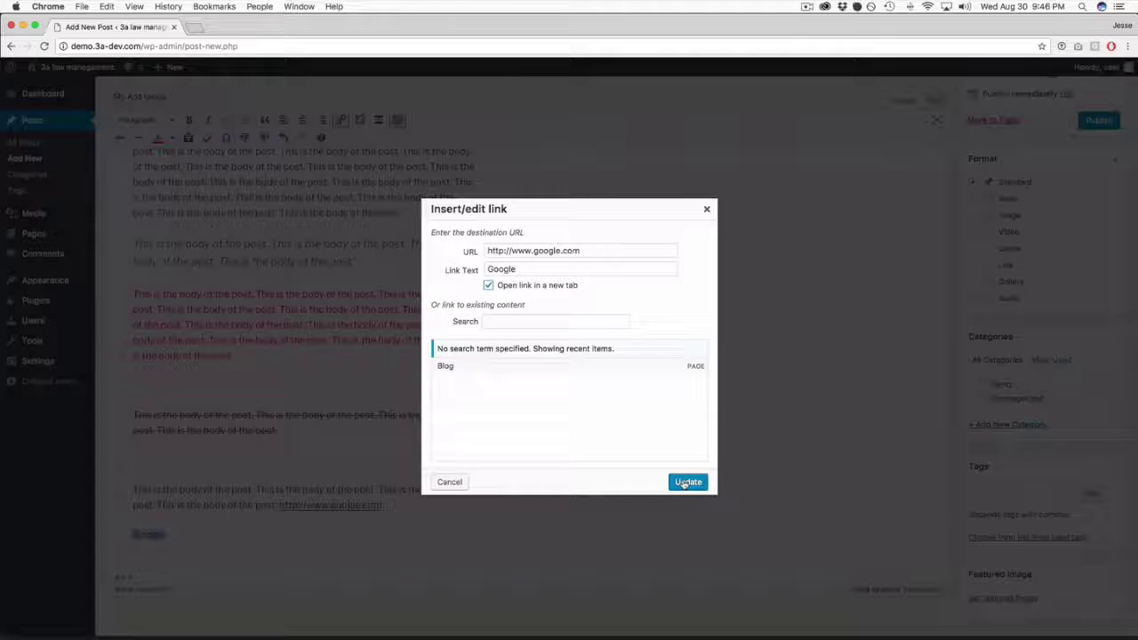
pyautogui.click(684, 483)
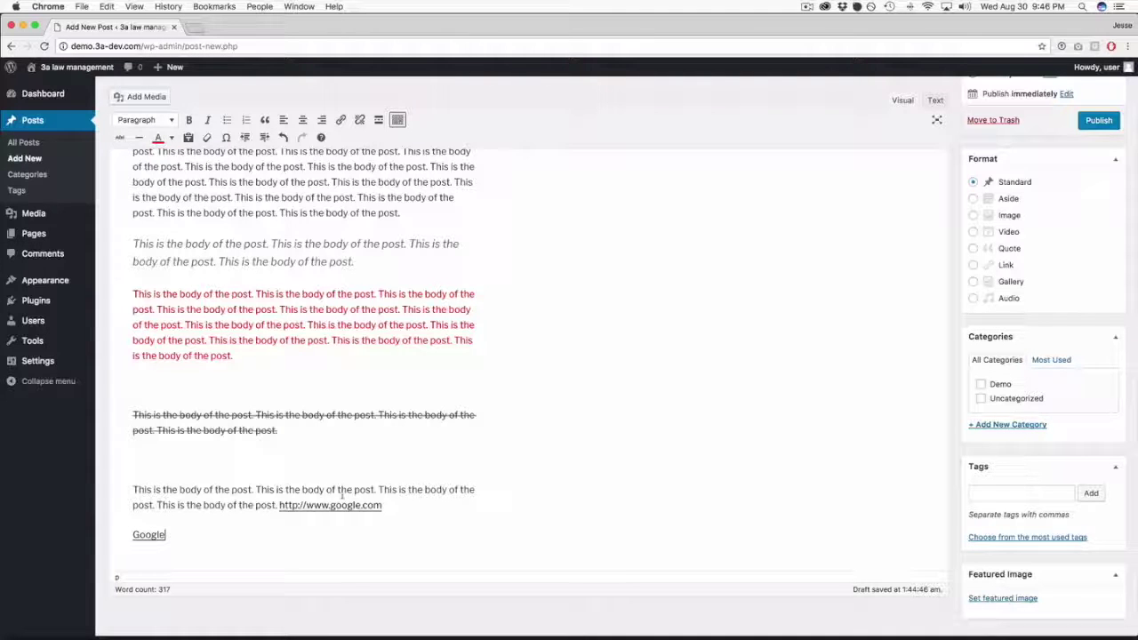
# Review the formatted post body and the post's Format, Categories, Tags and Featured Image settings
pyautogui.scroll(5, 170, 535)
pyautogui.scroll(-5, 309, 350)
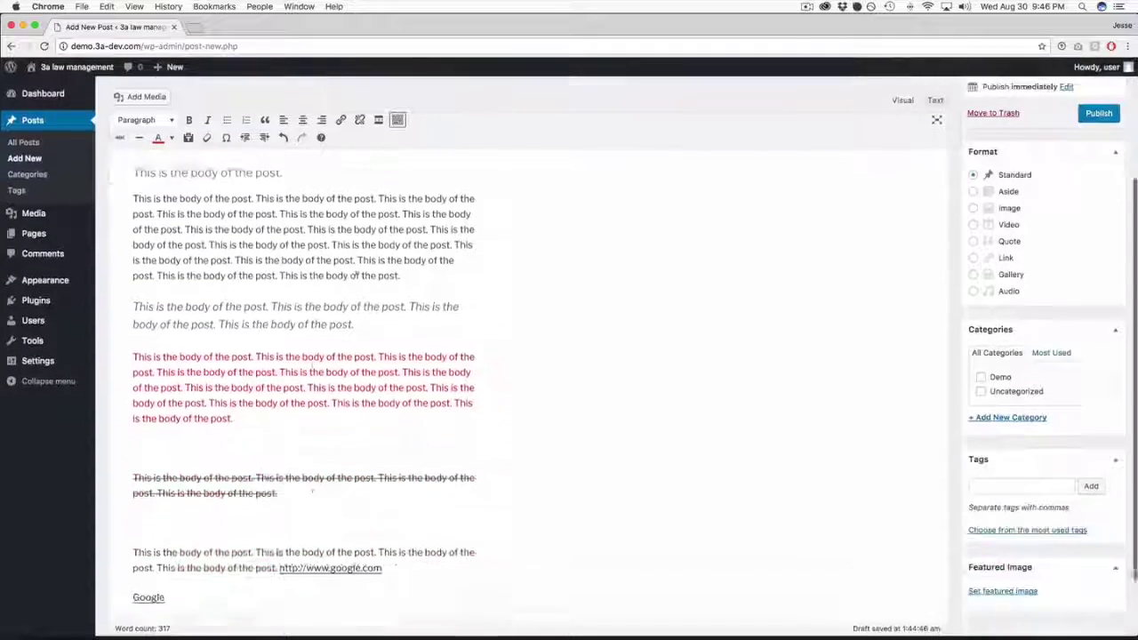
pyautogui.scroll(5, 309, 350)
pyautogui.scroll(-1, 310, 350)
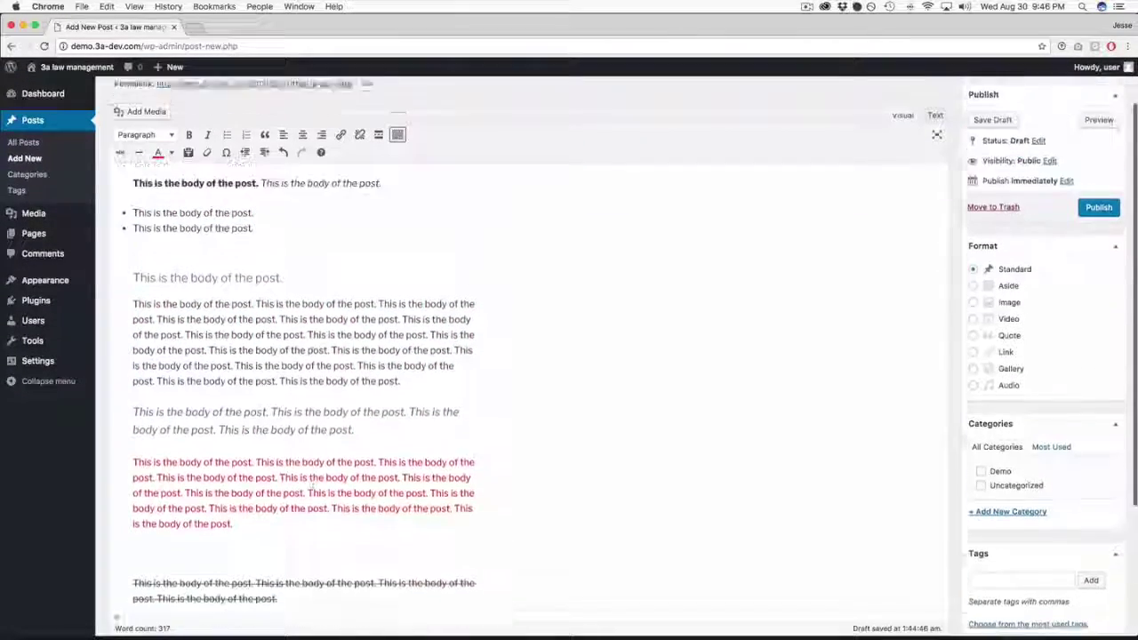
pyautogui.scroll(3, 309, 350)
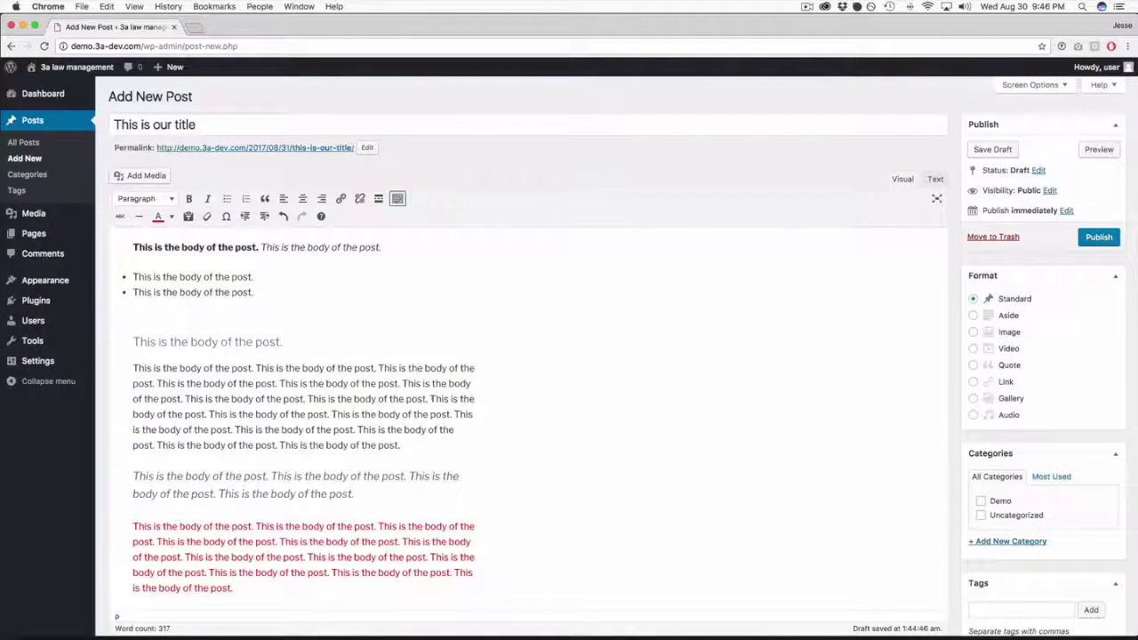
pyautogui.scroll(-2, 1033, 291)
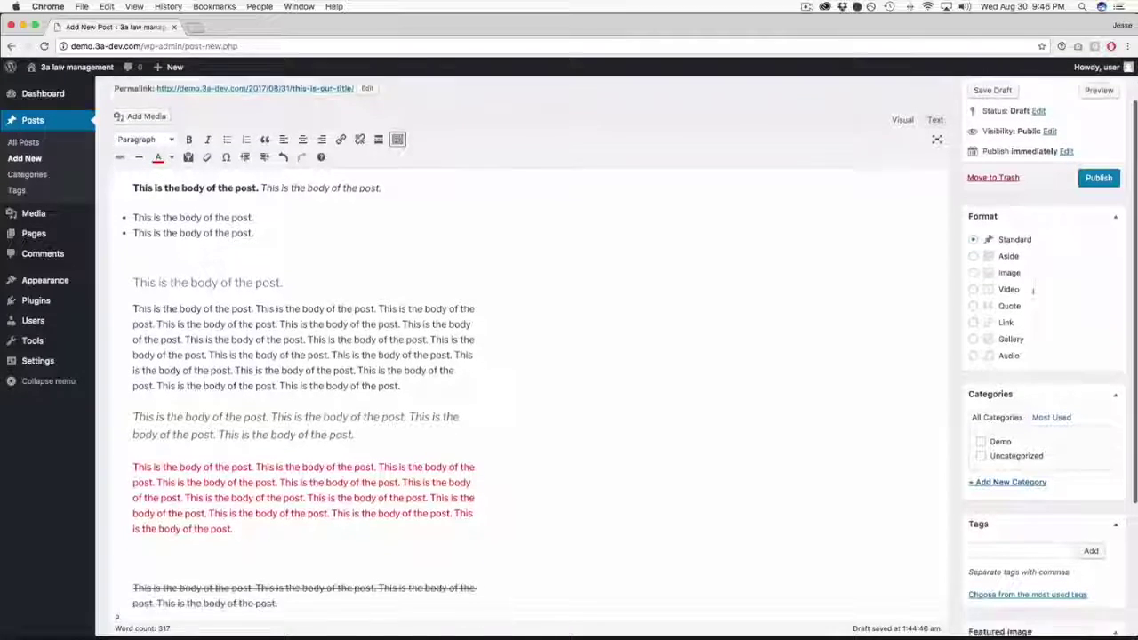
pyautogui.scroll(-6, 1033, 290)
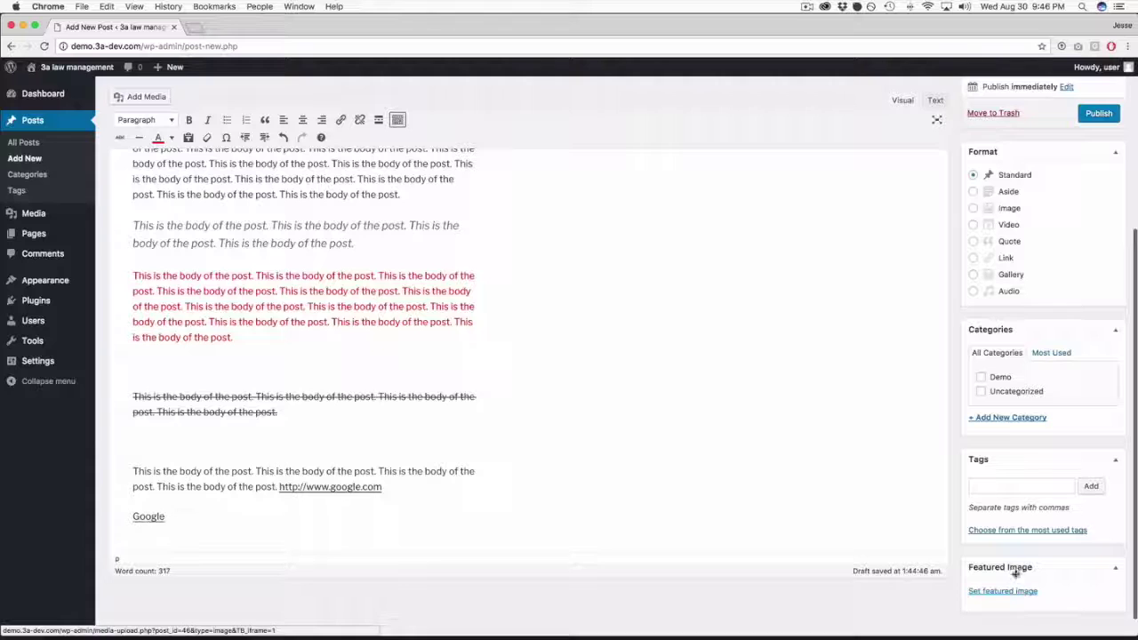
pyautogui.scroll(5, 1014, 560)
pyautogui.scroll(3, 1014, 554)
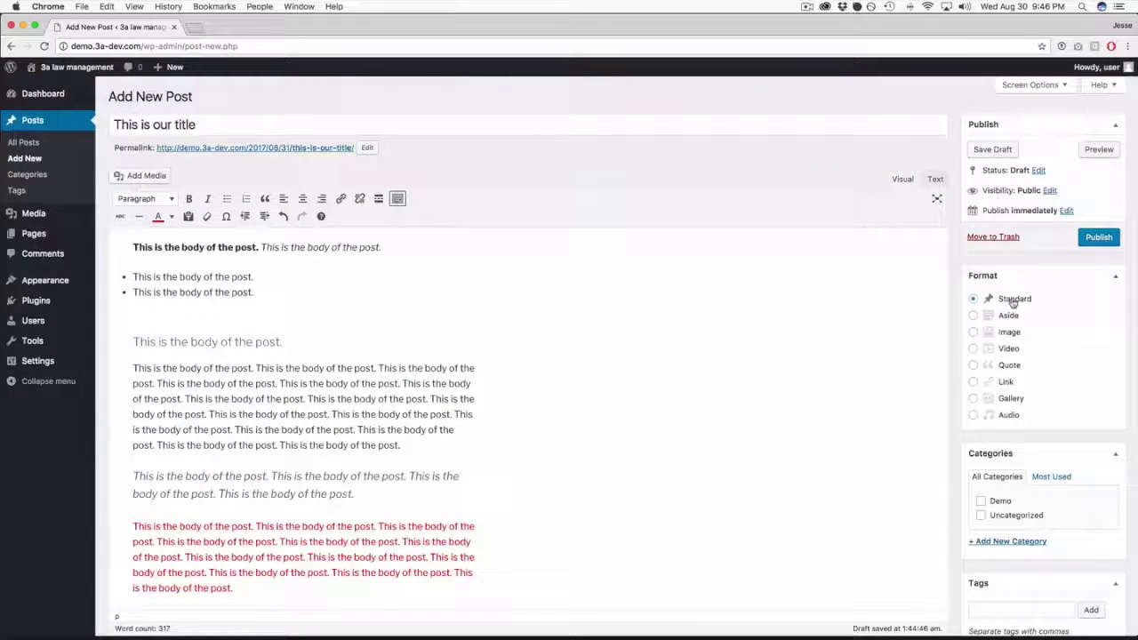
# Try the Video post format and return the post to Standard
pyautogui.click(982, 350)
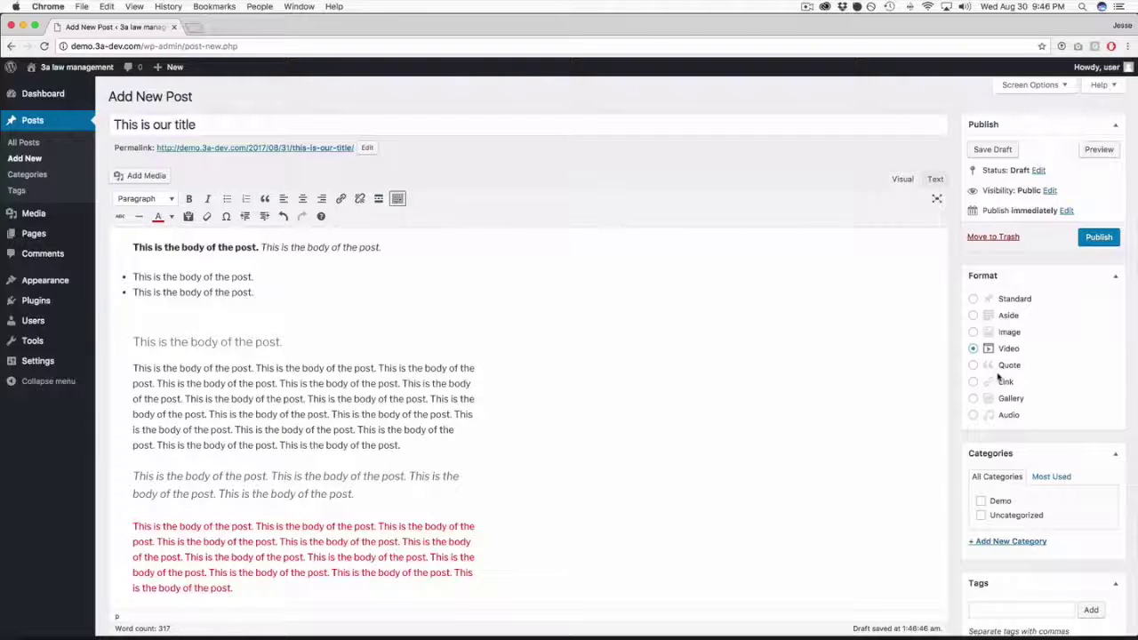
pyautogui.click(1011, 301)
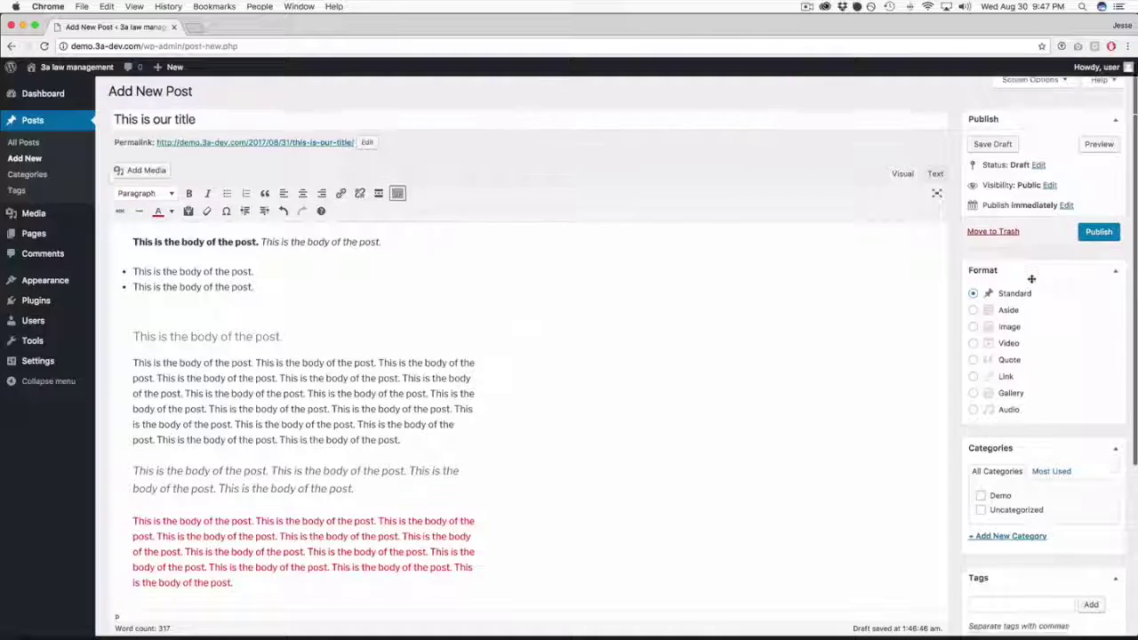
# Create a category called "New Category Name" for the post and also assign the Demo category
pyautogui.scroll(-3, 1029, 279)
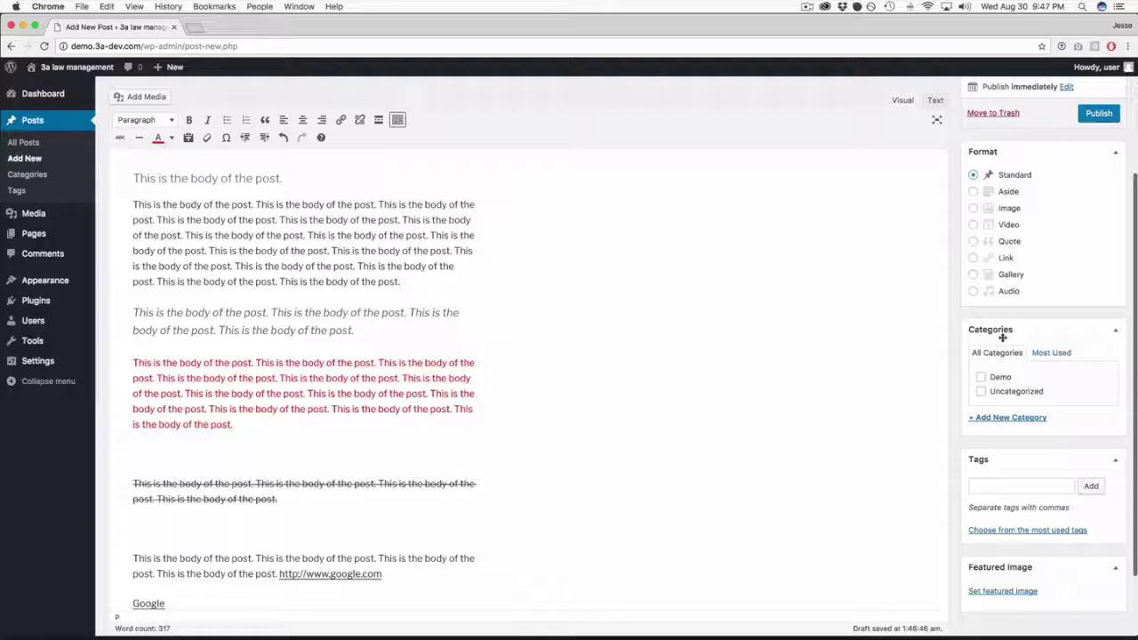
pyautogui.click(1001, 417)
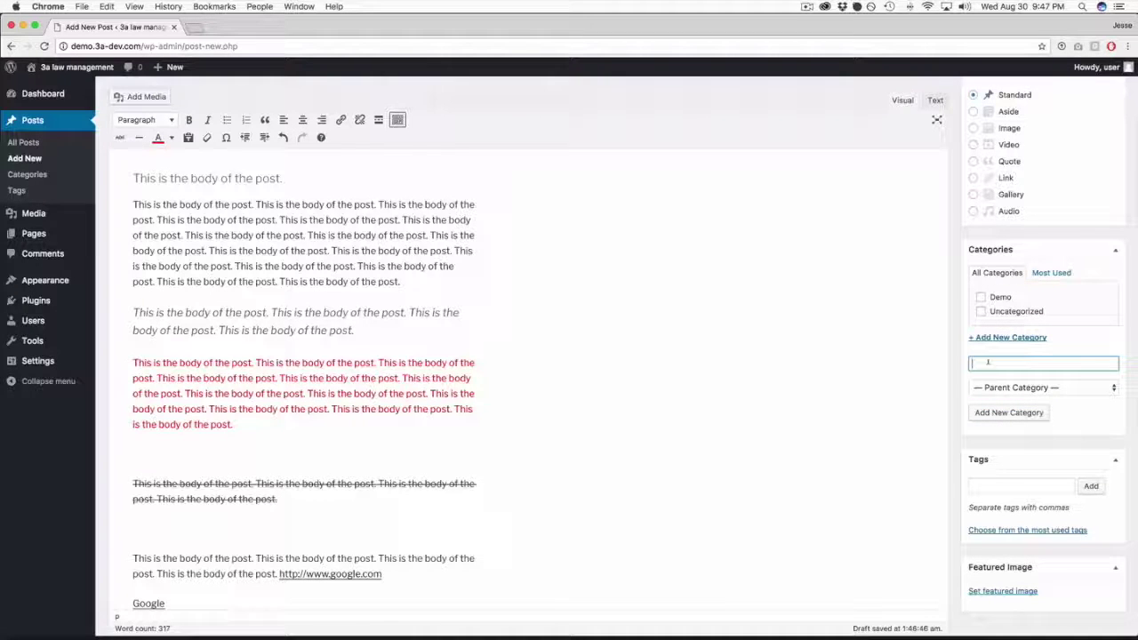
pyautogui.write('N')
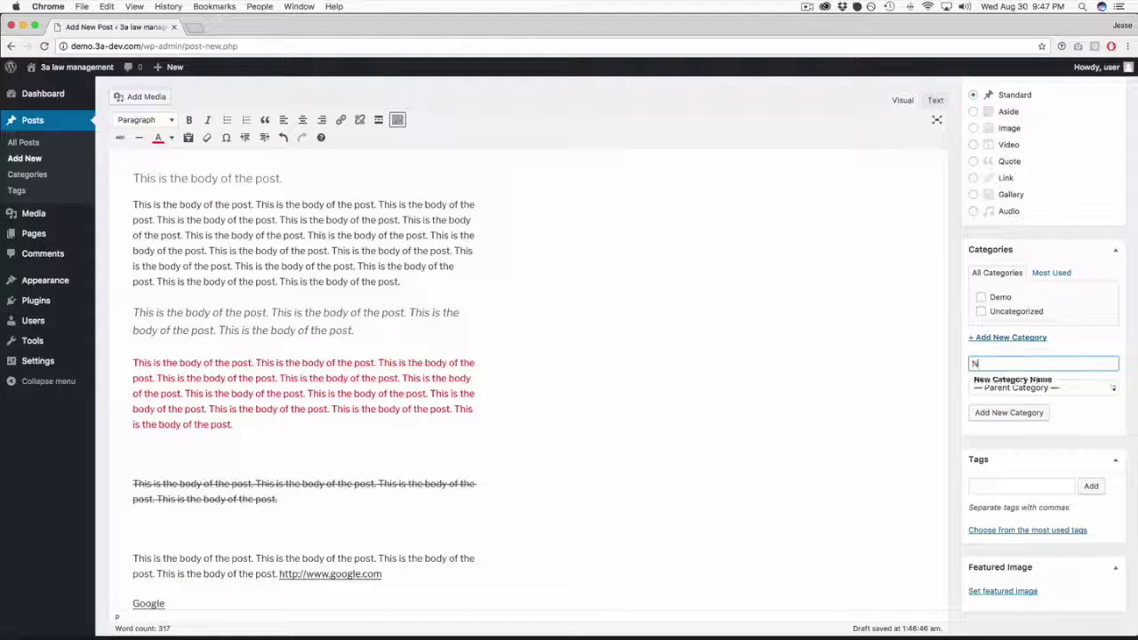
pyautogui.write('ew Catego')
pyautogui.click(1013, 379)
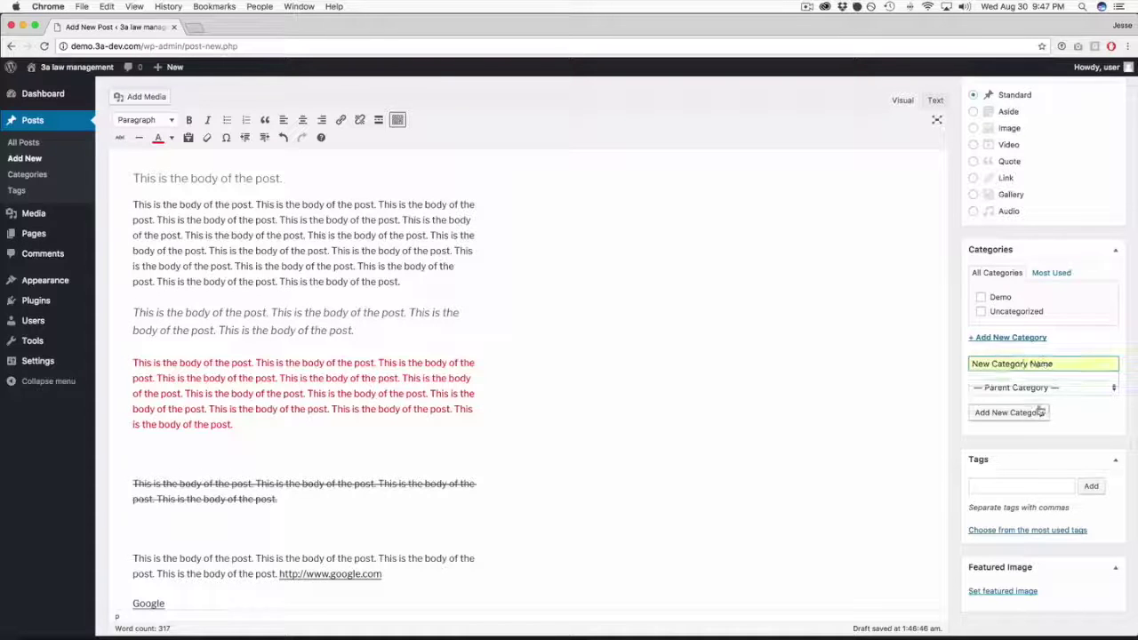
pyautogui.click(1004, 413)
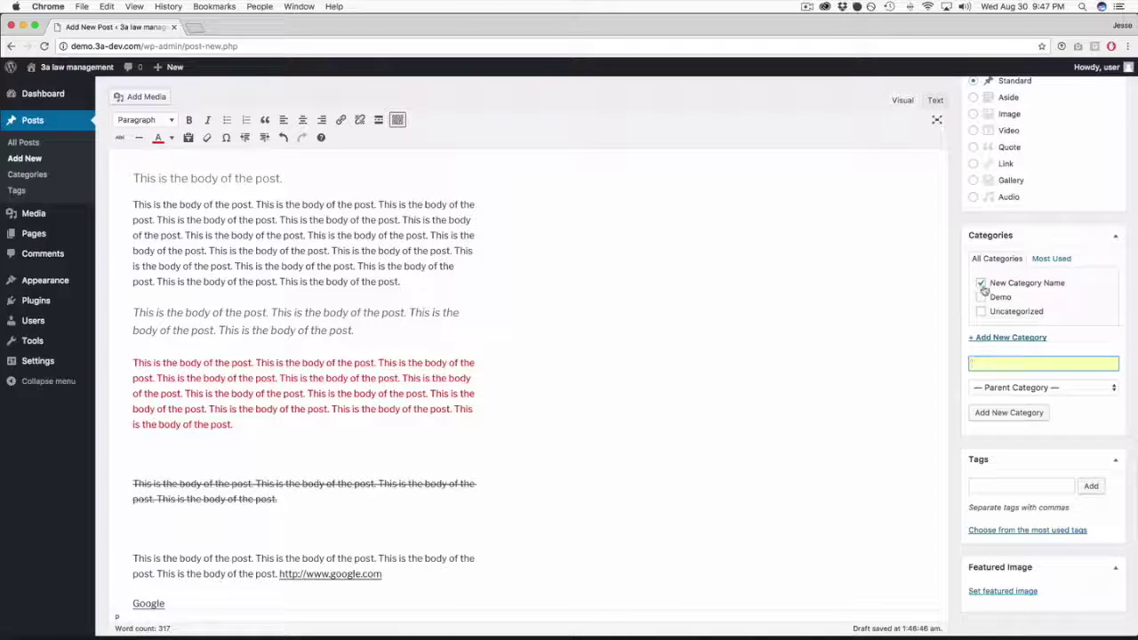
pyautogui.click(981, 296)
# Add the tag "Family Law" to the post
pyautogui.scroll(-2, 952, 325)
pyautogui.click(1010, 481)
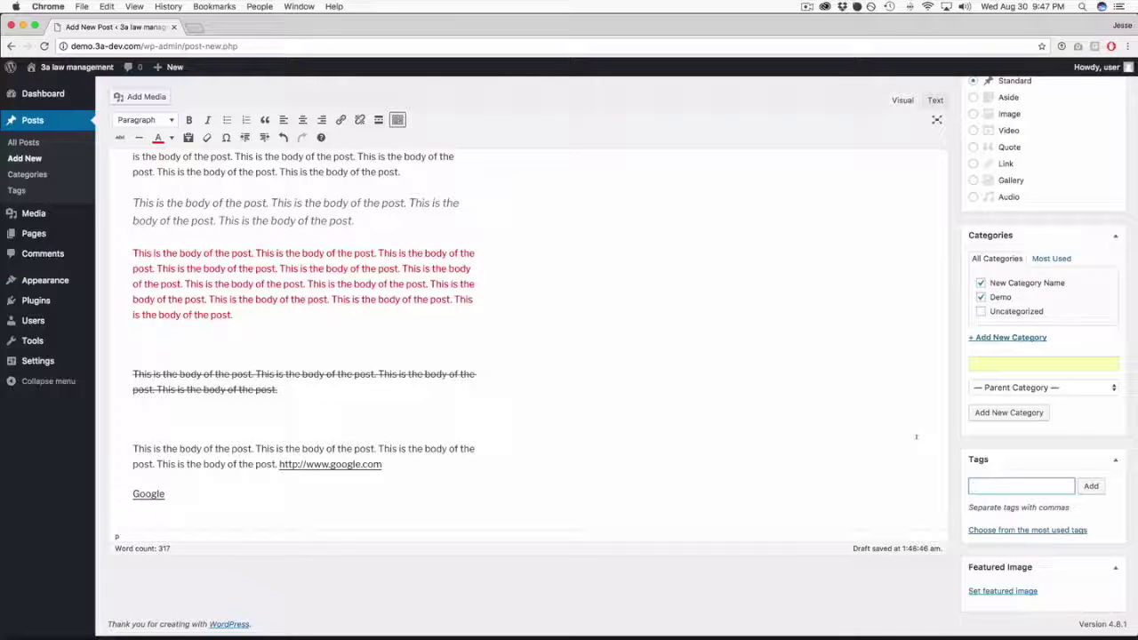
pyautogui.write('Law')
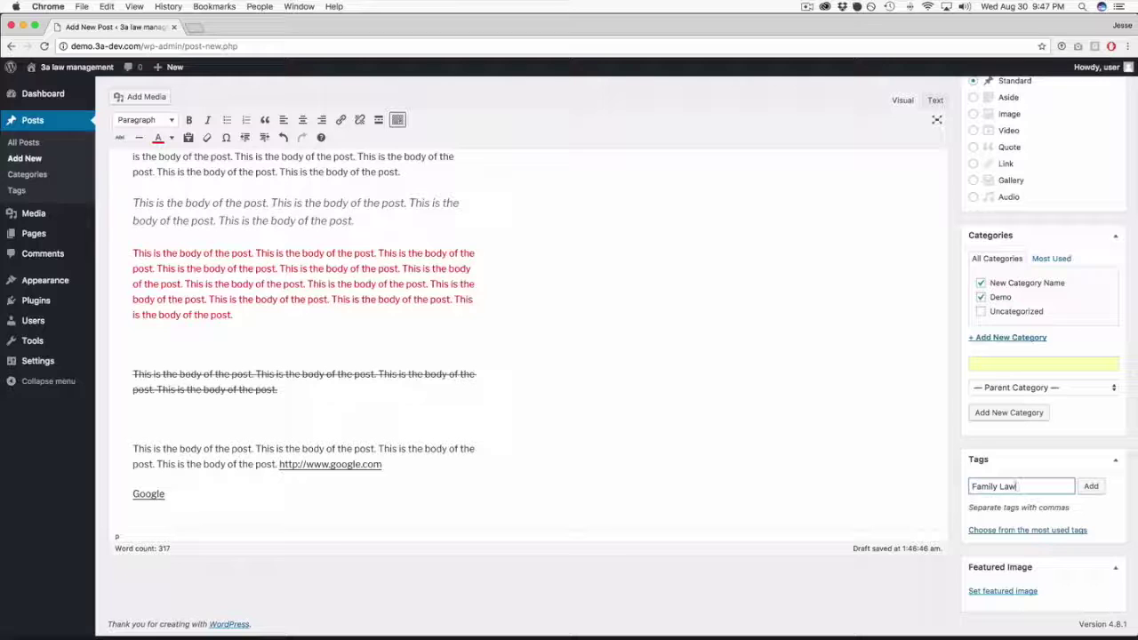
pyautogui.click(1092, 487)
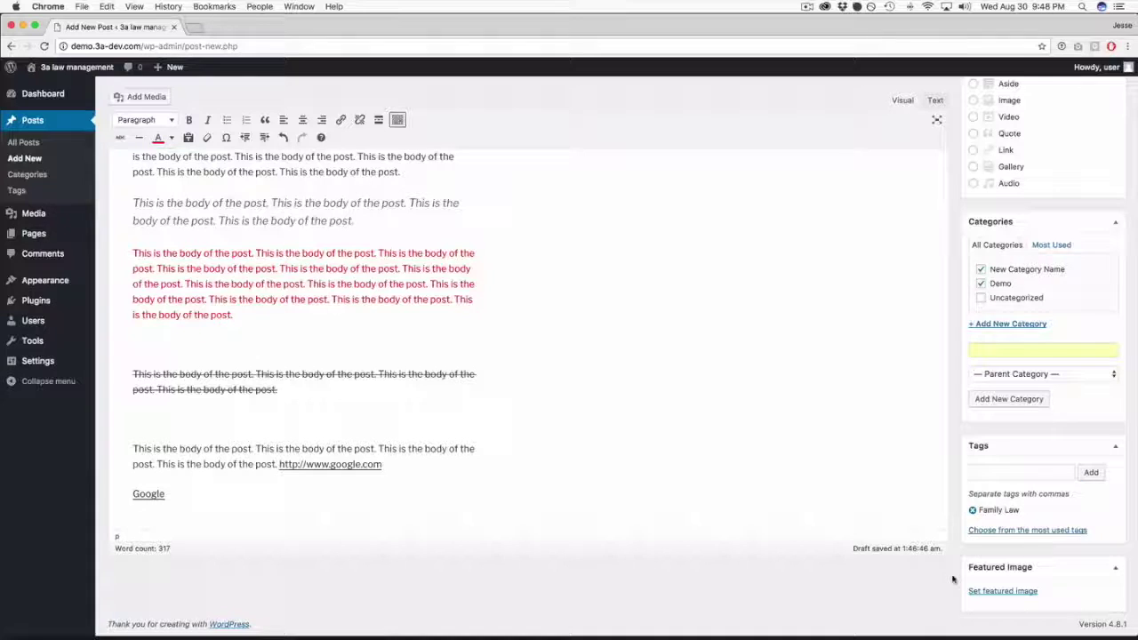
# Set cropped-3a.png from the media library as the post's featured image
pyautogui.click(1002, 591)
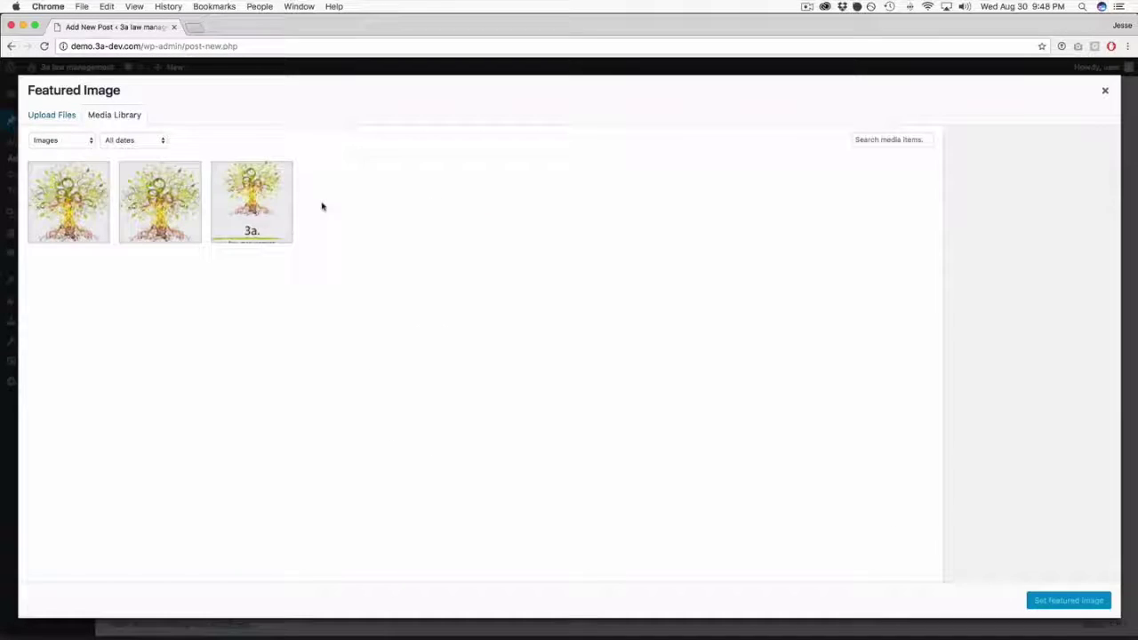
pyautogui.click(263, 207)
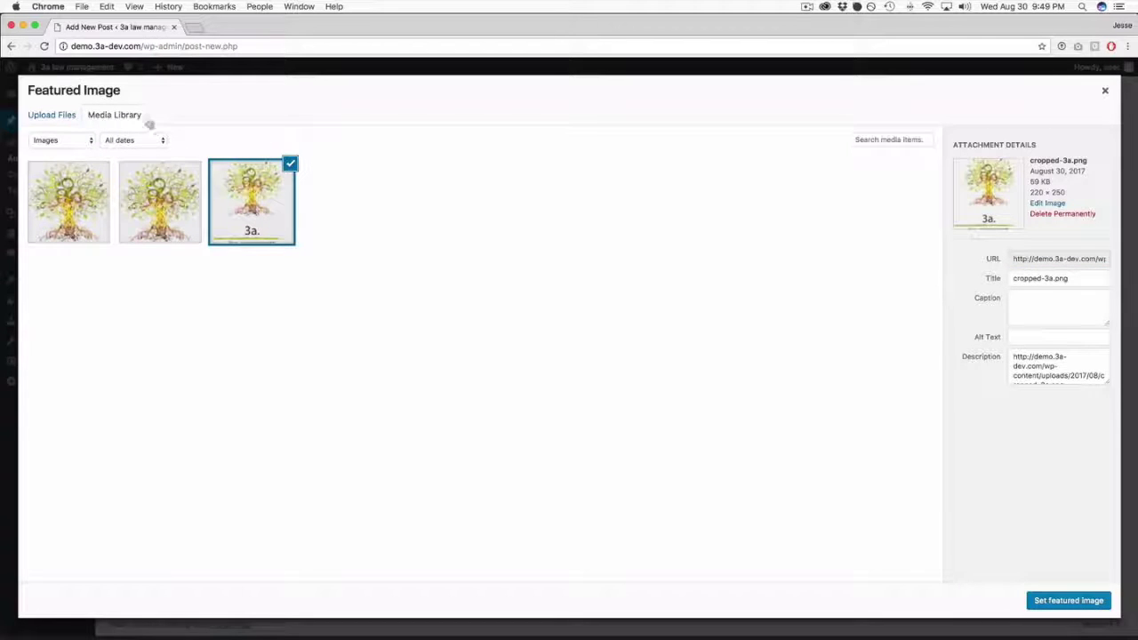
pyautogui.click(1062, 602)
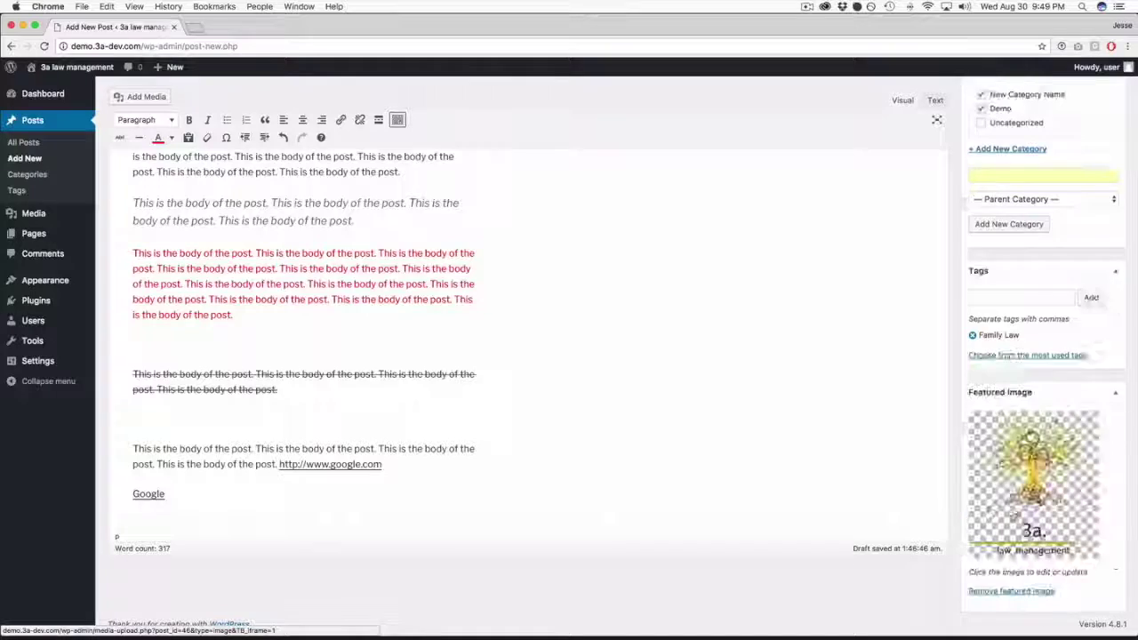
# Insert cropped-3a.png from the media library at full size on the empty line below the red paragraph
pyautogui.scroll(2, 957, 500)
pyautogui.click(290, 291)
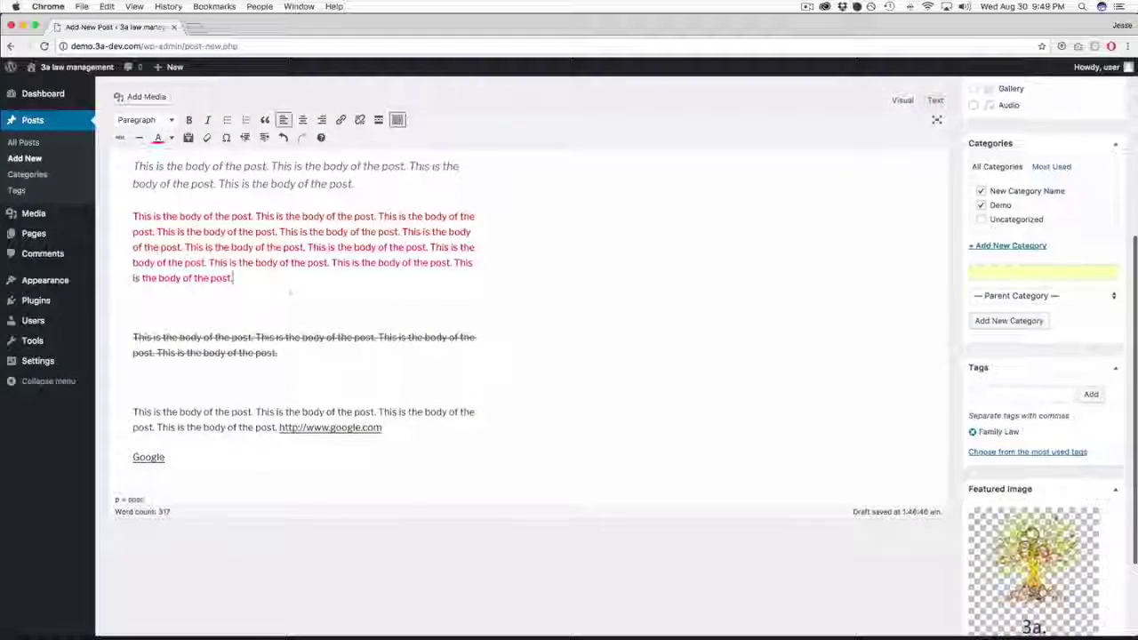
pyautogui.scroll(3, 290, 291)
pyautogui.scroll(-2, 290, 292)
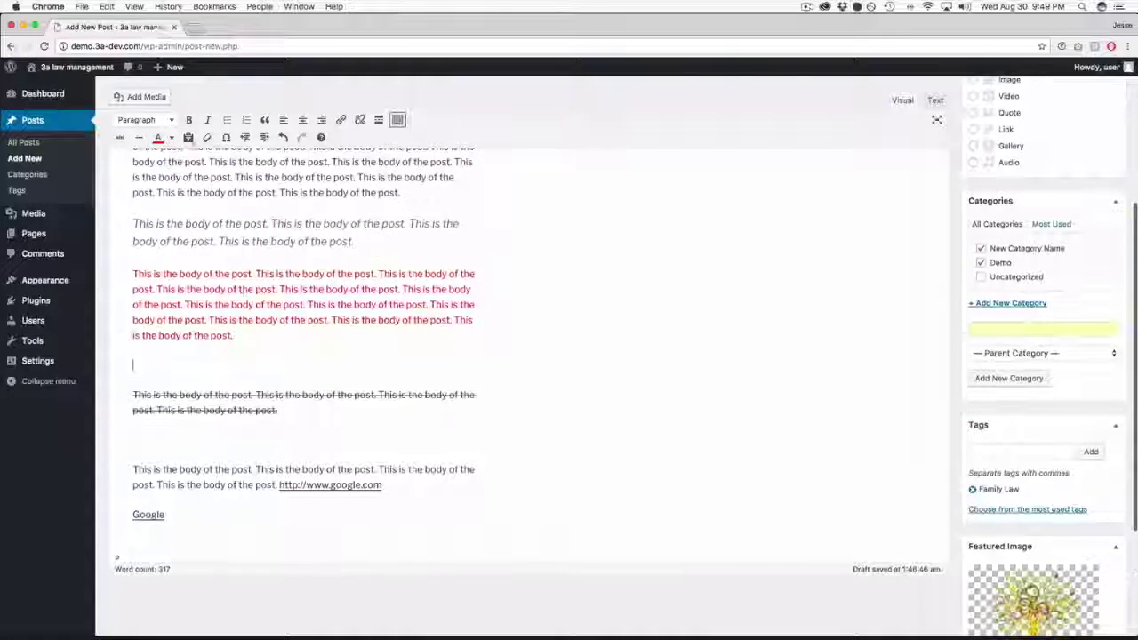
pyautogui.click(141, 98)
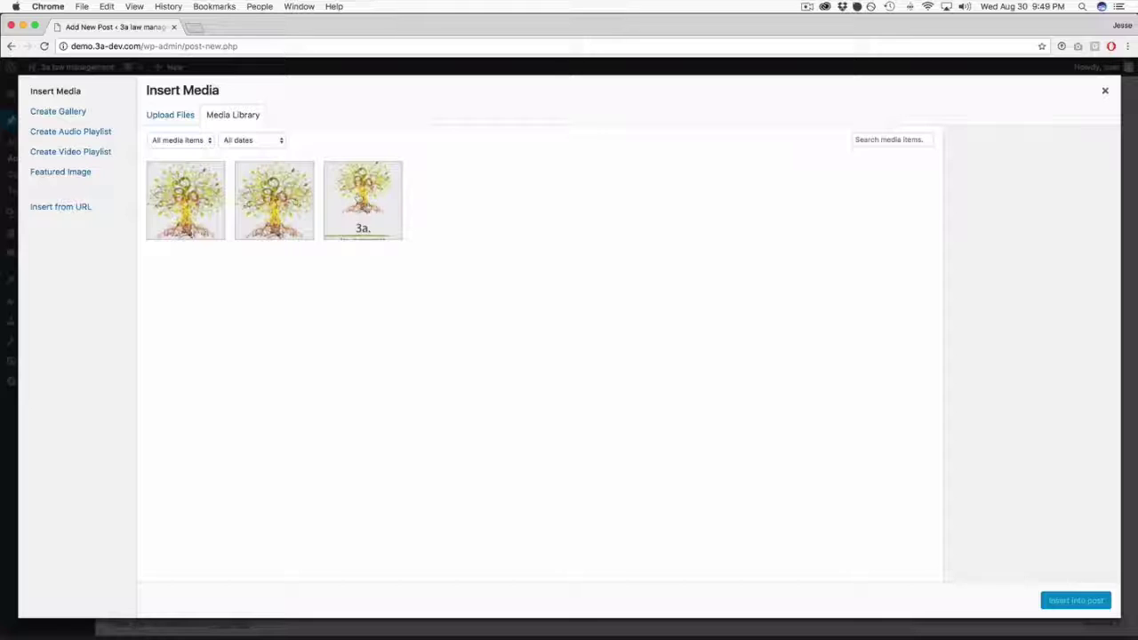
pyautogui.click(365, 207)
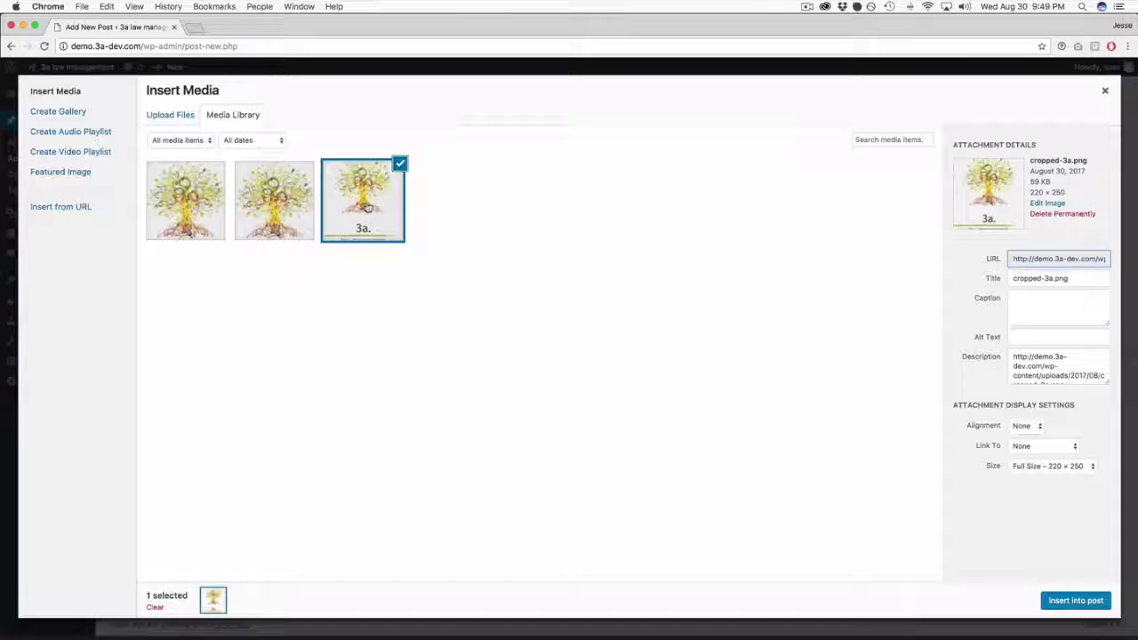
pyautogui.click(1074, 601)
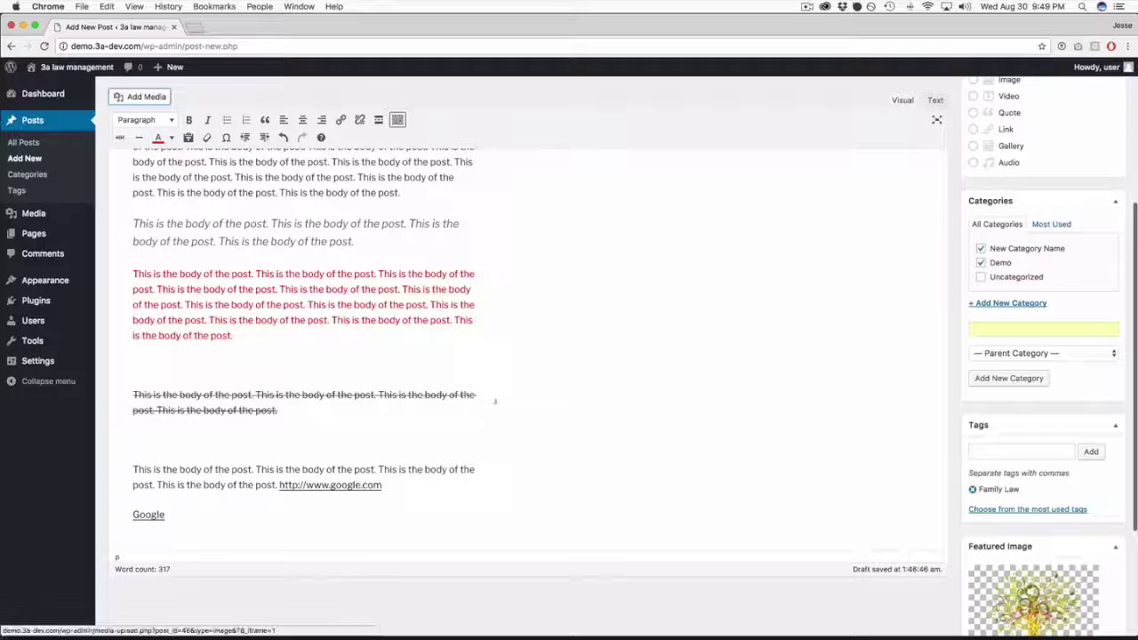
# Align the inserted 3a logo image left so the text wraps beside it
pyautogui.click(197, 408)
pyautogui.click(266, 507)
pyautogui.click(244, 484)
pyautogui.moveTo(265, 507); pyautogui.dragTo(185, 349)
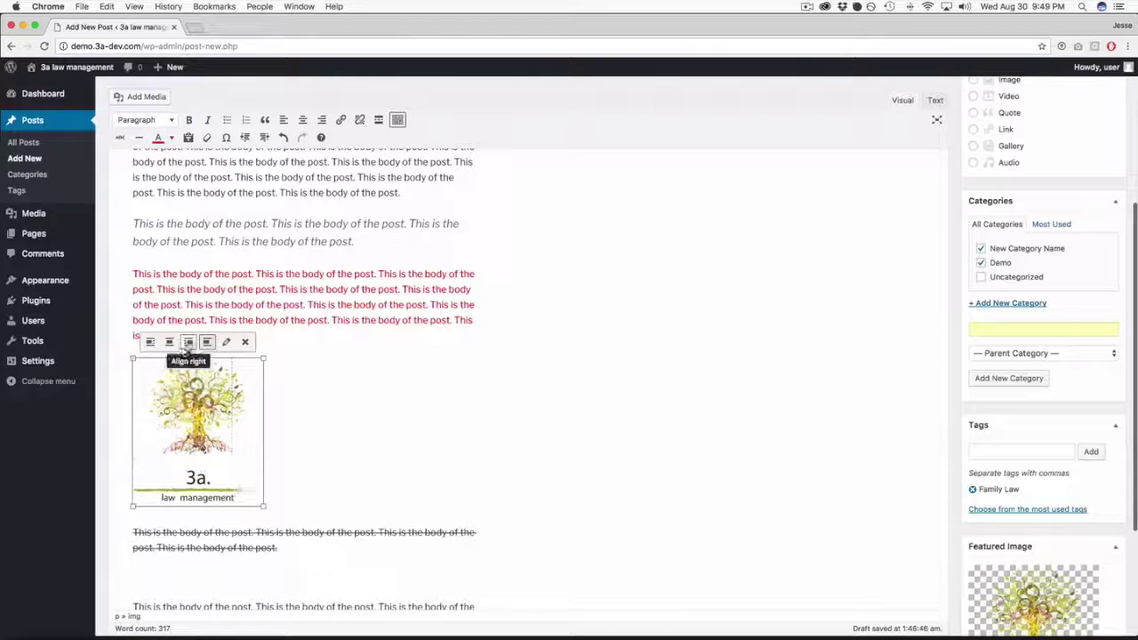
pyautogui.click(150, 341)
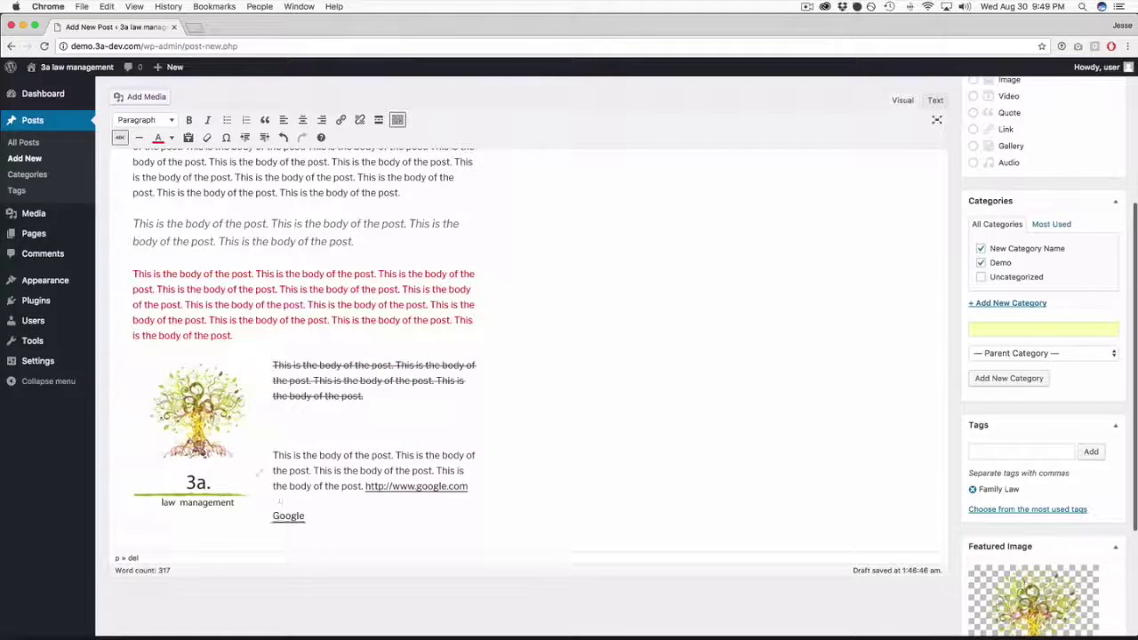
# Shrink the logo image in the post body to 132 × 150 px and caption it "3a Law Management"
pyautogui.click(213, 382)
pyautogui.click(226, 348)
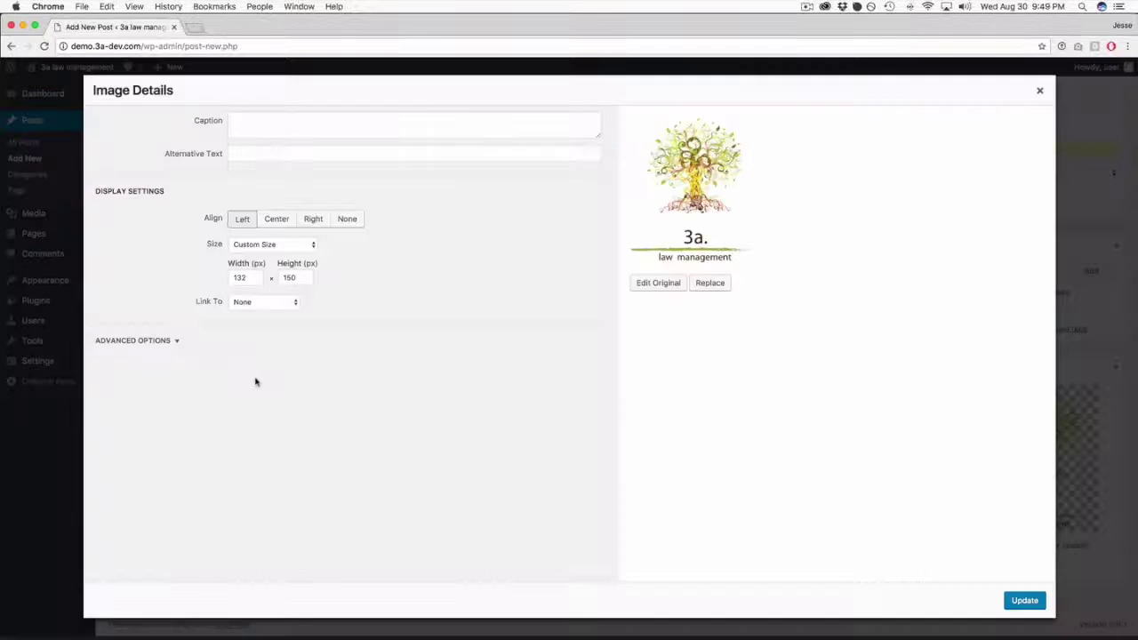
pyautogui.click(258, 125)
pyautogui.write('3a Law Management')
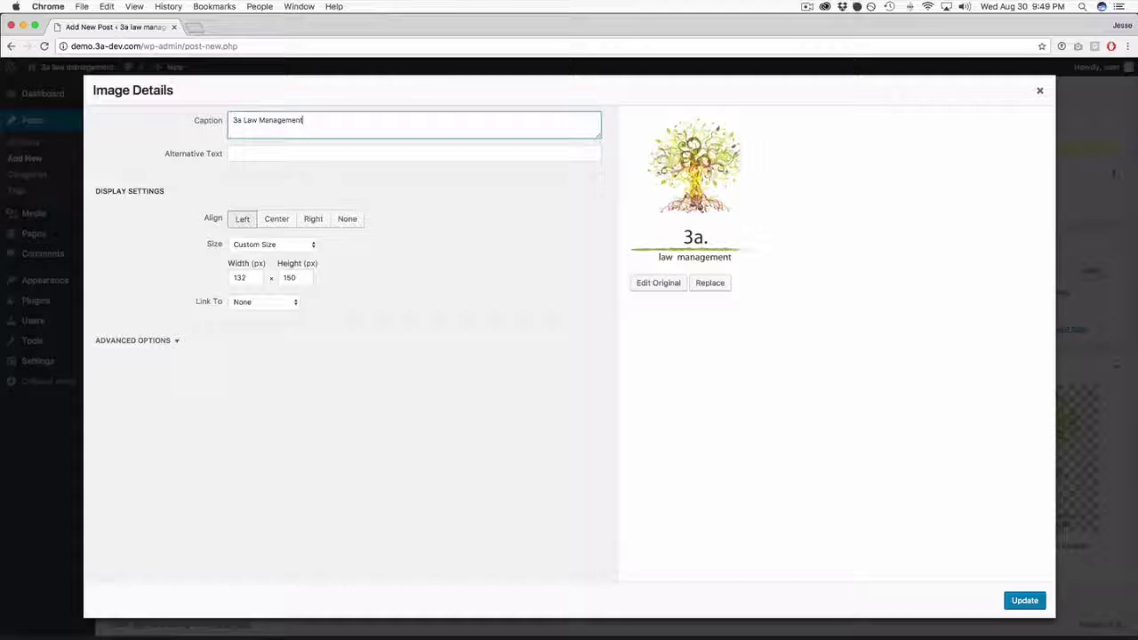
pyautogui.click(1023, 601)
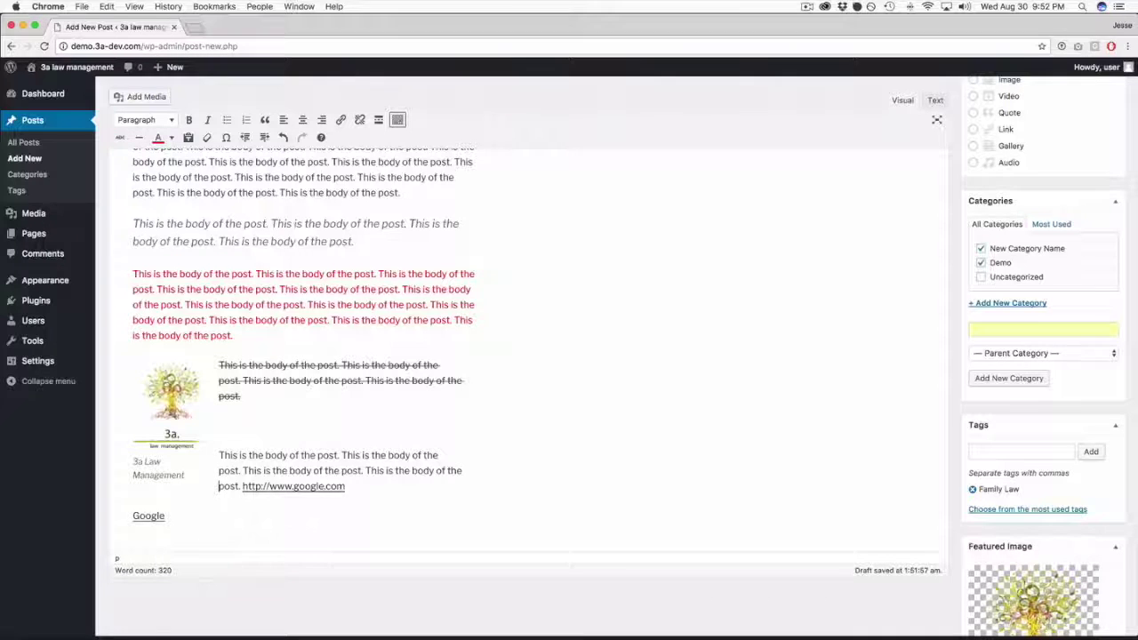
# Upload the courthouse image from the Courthouse folder in Finder and insert it into the post
pyautogui.press('super+Tab')
pyautogui.click(455, 96)
pyautogui.click(138, 98)
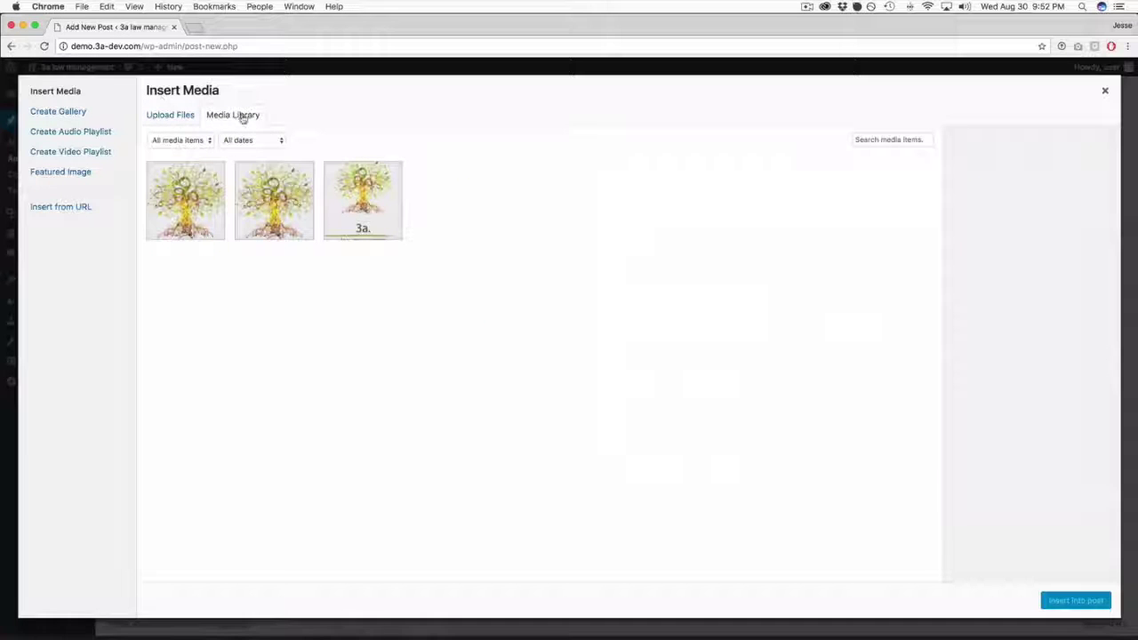
pyautogui.click(172, 118)
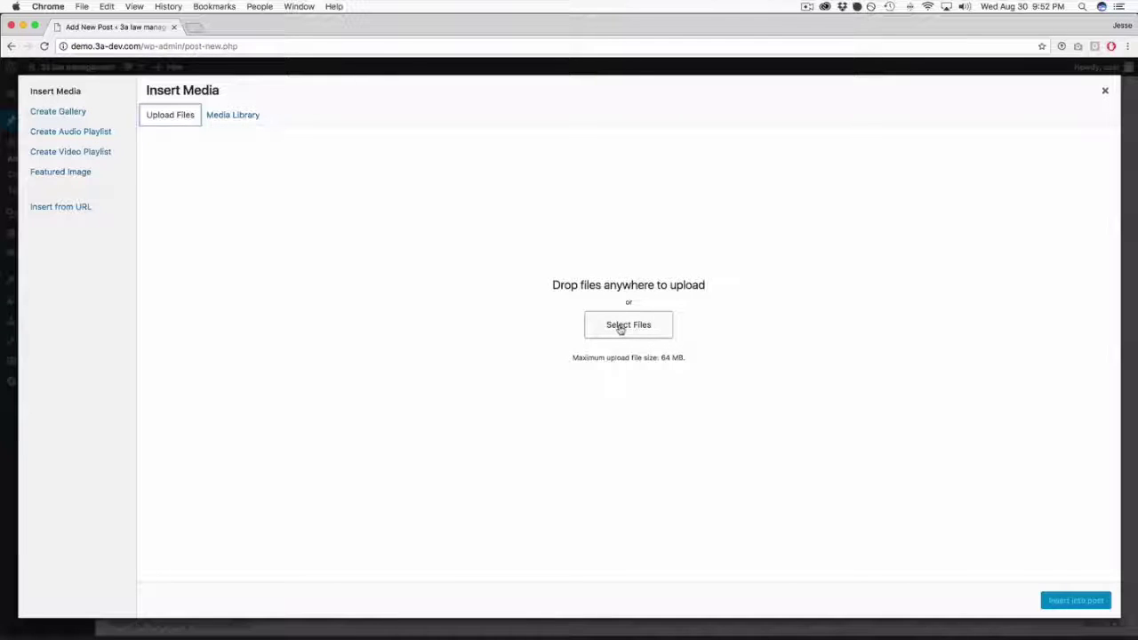
pyautogui.press('super+Tab')
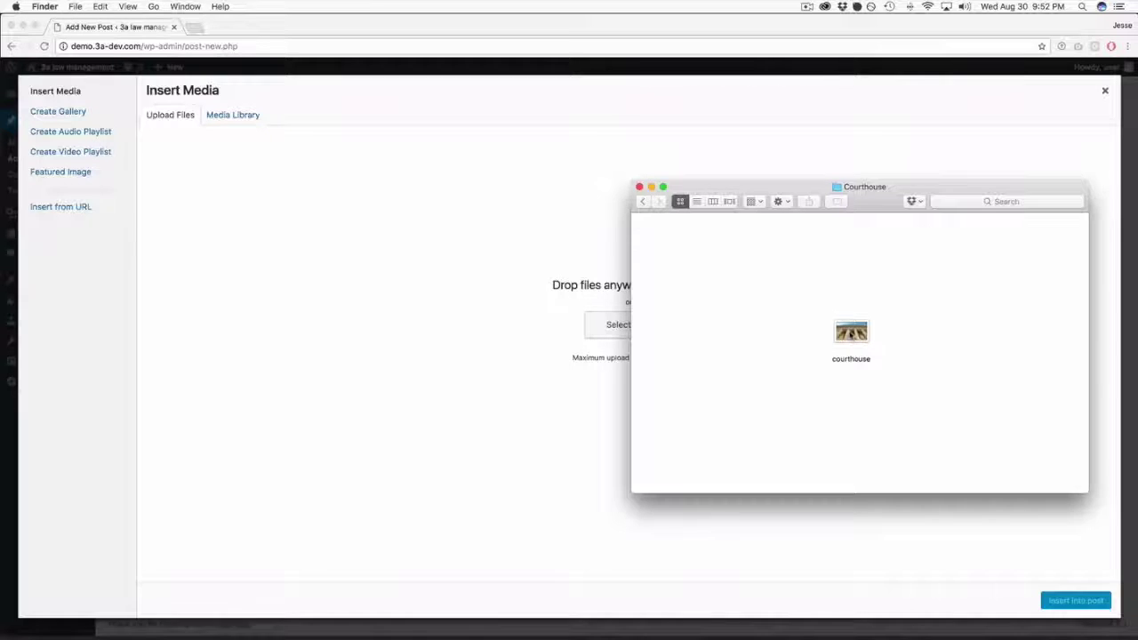
pyautogui.moveTo(850, 334); pyautogui.dragTo(278, 216)
pyautogui.press('super+Tab')
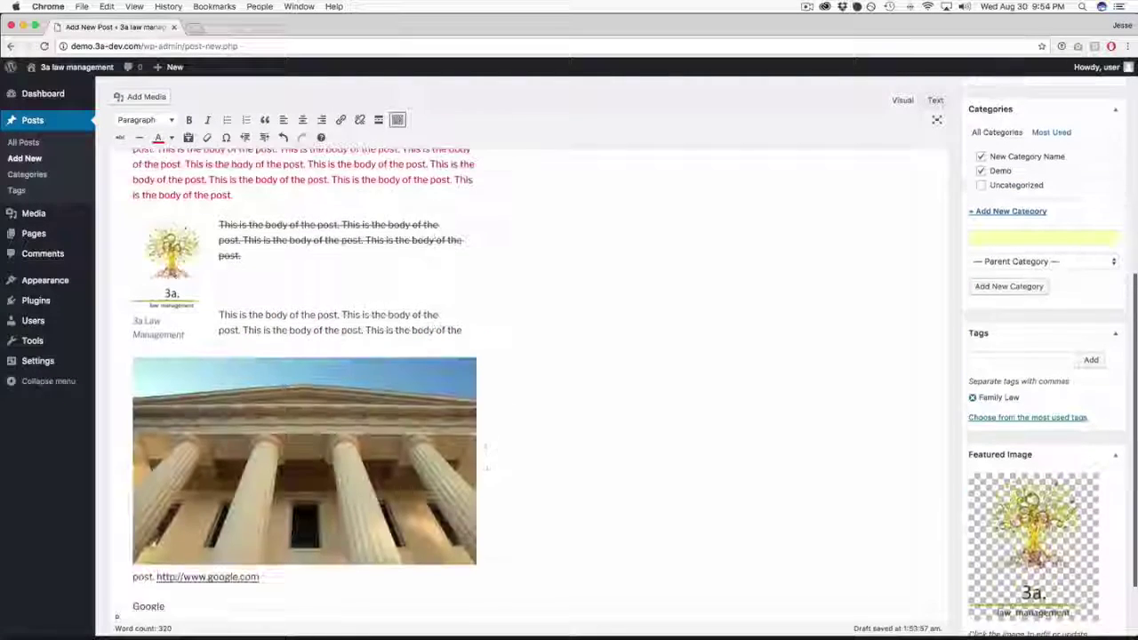
# Move the courthouse image up to directly below the red paragraph
pyautogui.moveTo(233, 462); pyautogui.dragTo(169, 195)
pyautogui.moveTo(266, 444); pyautogui.dragTo(249, 193)
pyautogui.scroll(8, 438, 333)
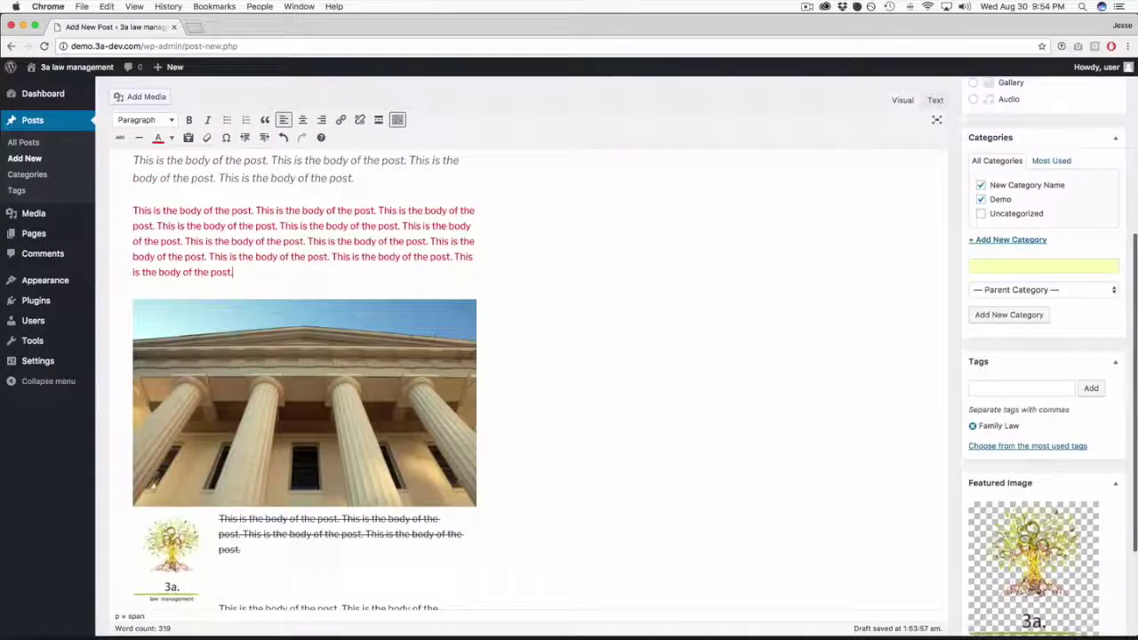
# Preview the draft post as it appears on the site and return to the editor
pyautogui.scroll(2, 438, 334)
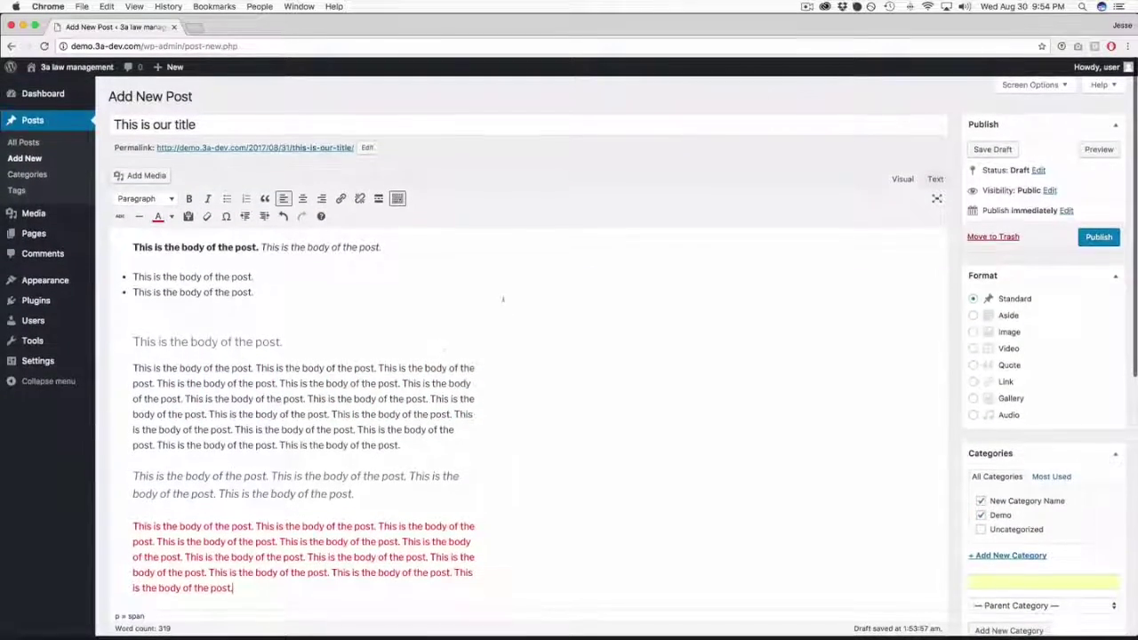
pyautogui.click(1097, 152)
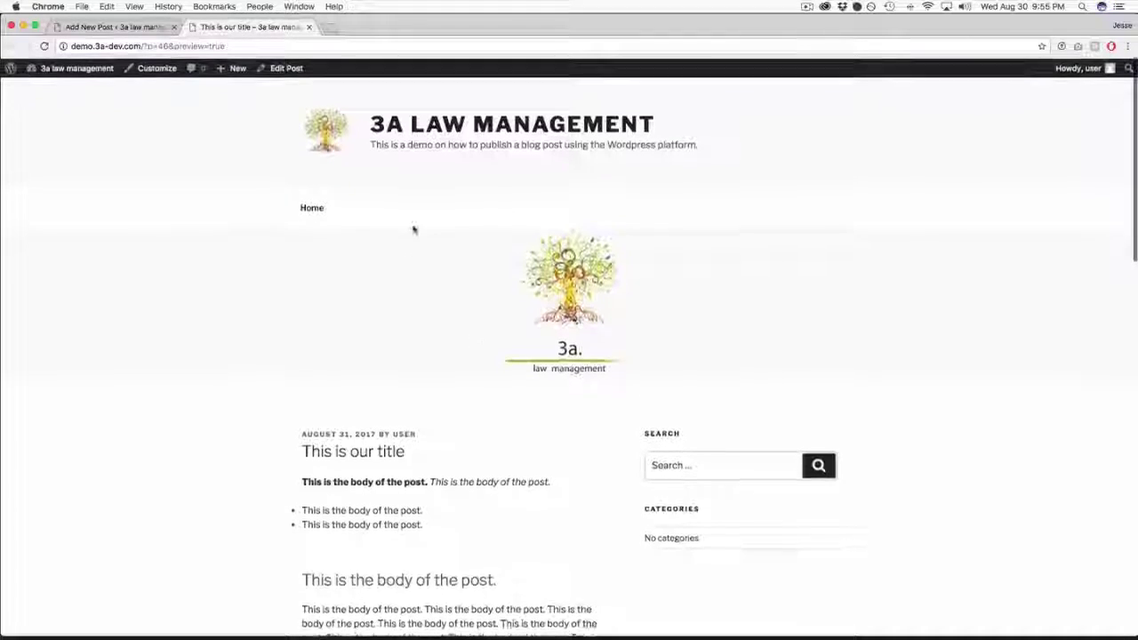
pyautogui.click(121, 33)
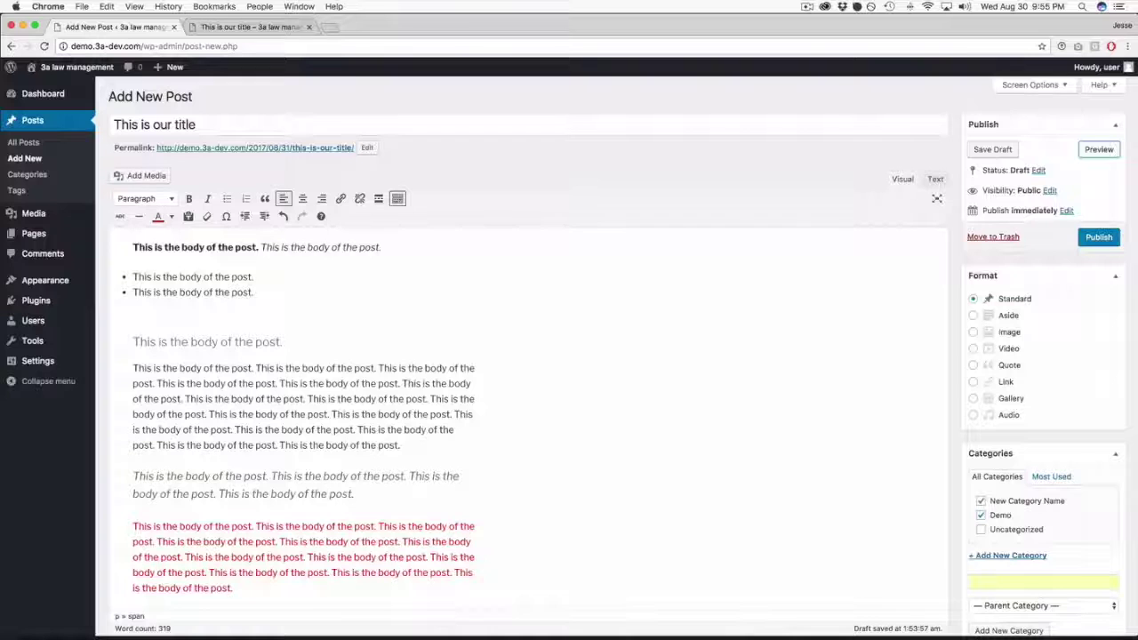
# Try 12-Dec as the month of the post's scheduled publish date
pyautogui.click(1066, 211)
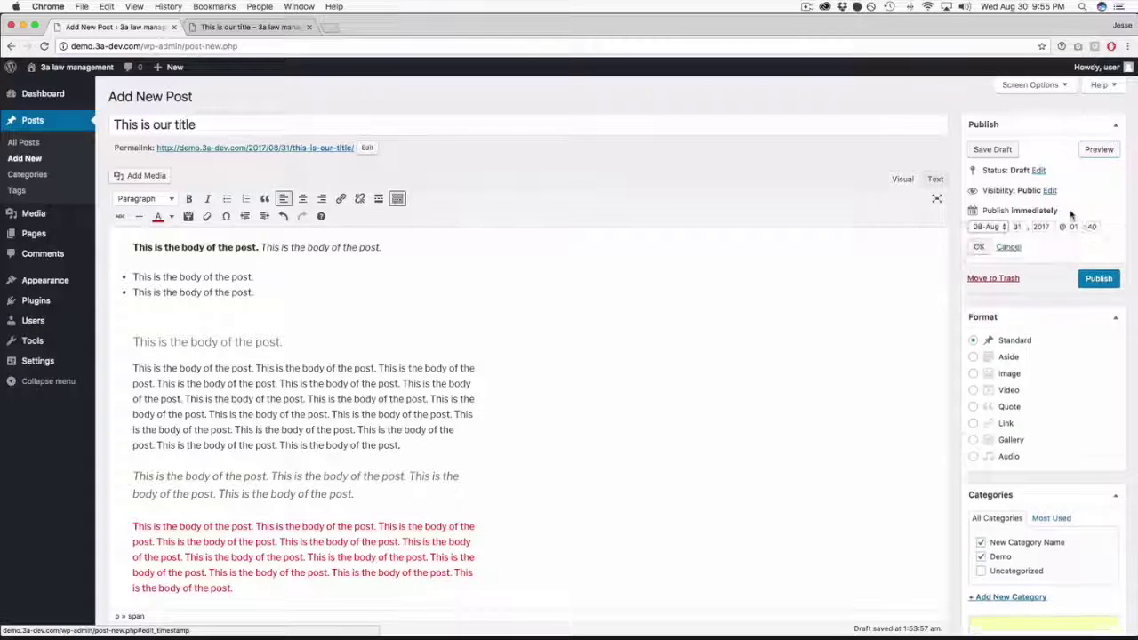
pyautogui.click(1000, 228)
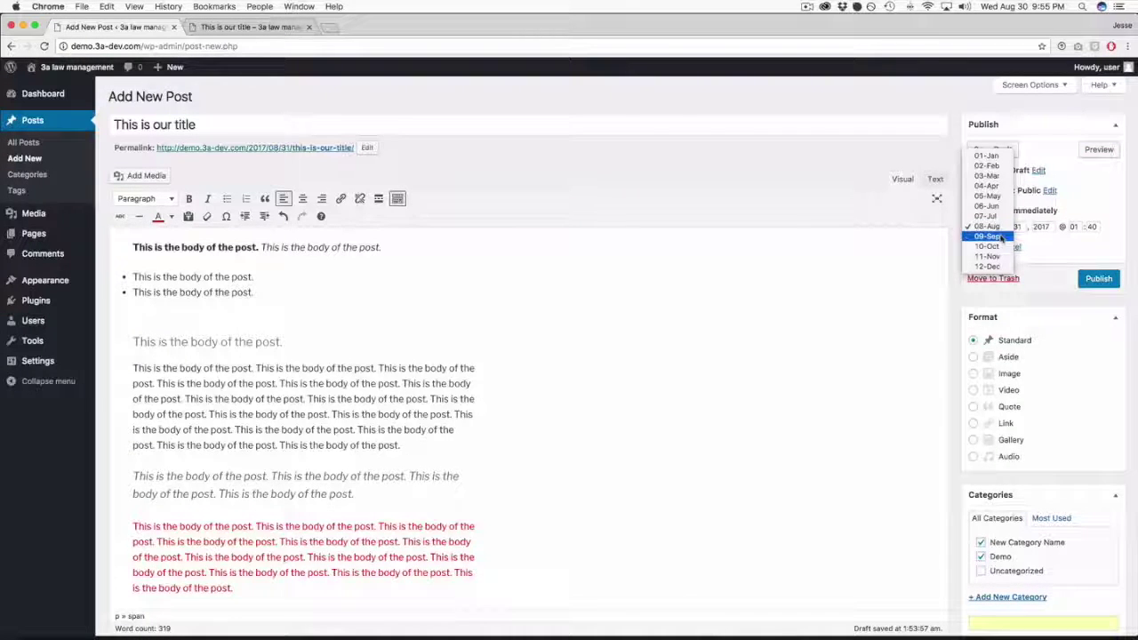
pyautogui.click(1000, 266)
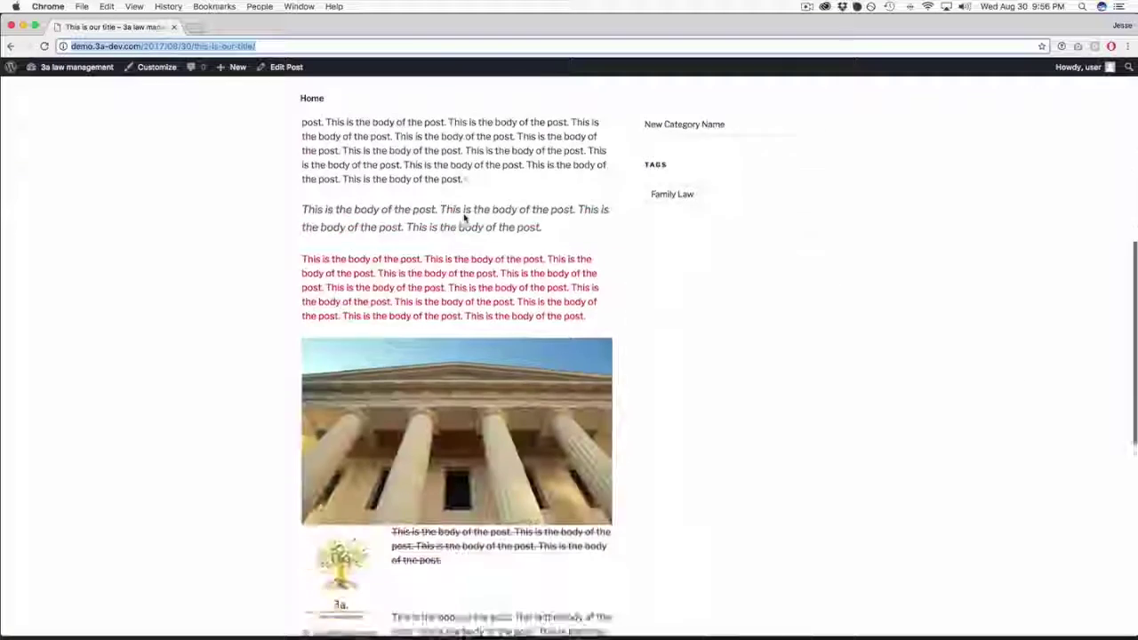
# Look over the whole published post on the site and reopen it for editing
pyautogui.scroll(-5, 464, 218)
pyautogui.scroll(20, 464, 214)
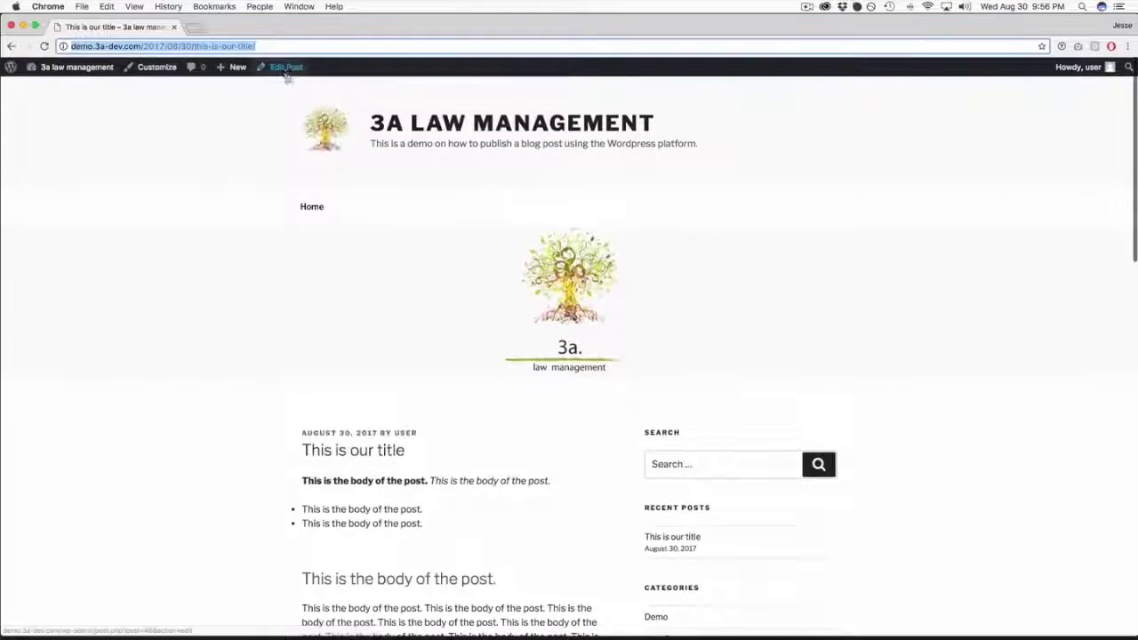
pyautogui.click(283, 68)
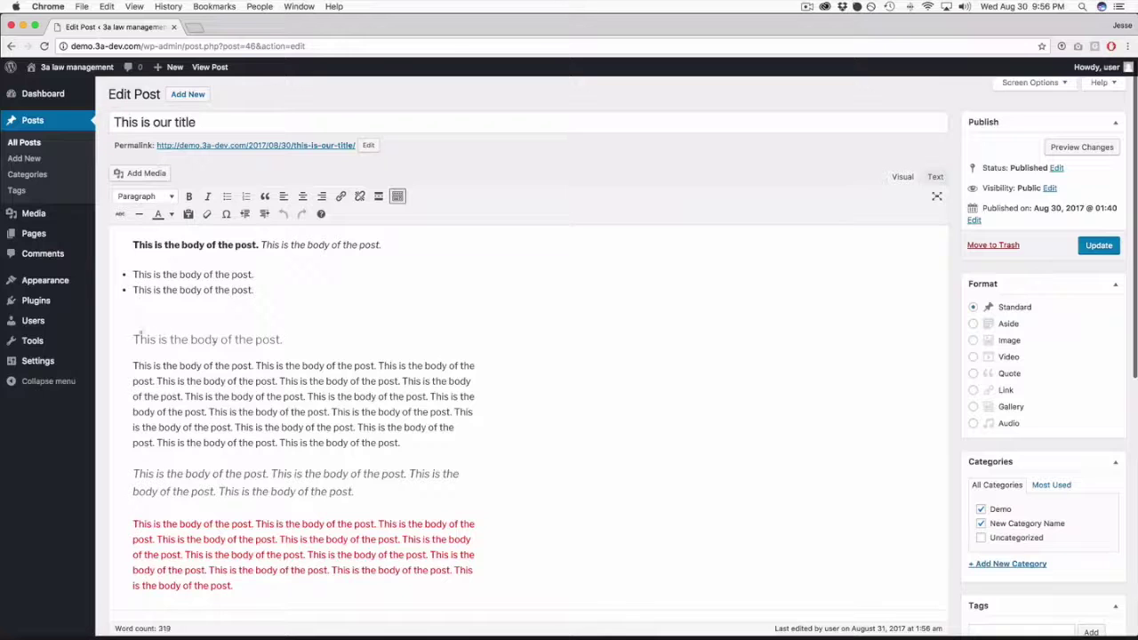
# Delete all post content from the heading below the bullet list to the end and update the post
pyautogui.moveTo(135, 336); pyautogui.dragTo(410, 502)
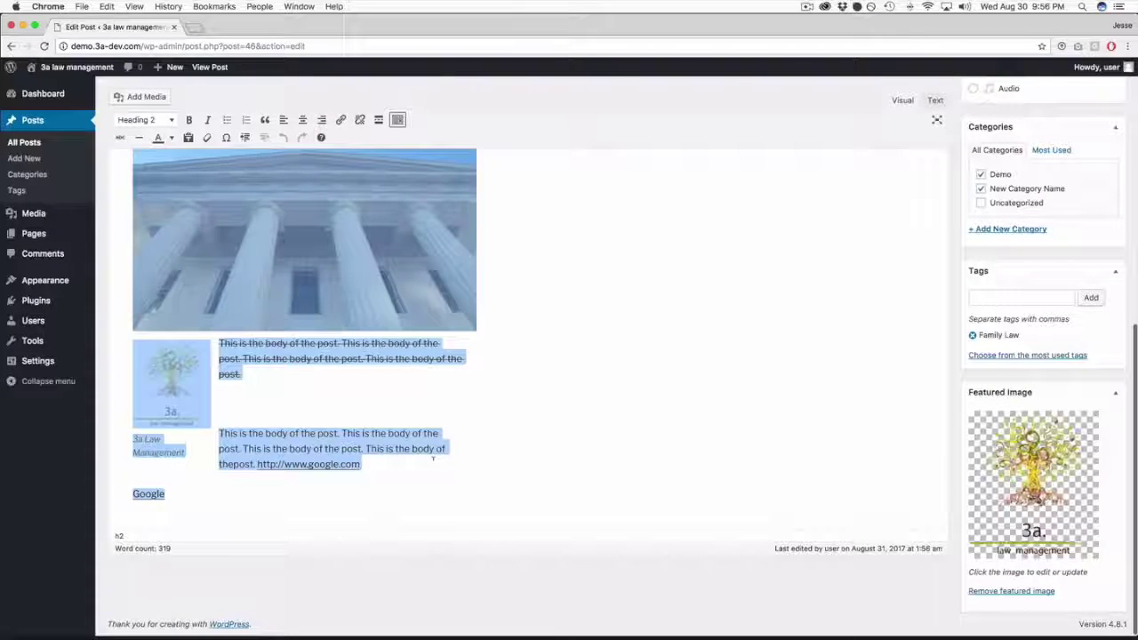
pyautogui.press('BackSpace')
pyautogui.press('BackSpace')
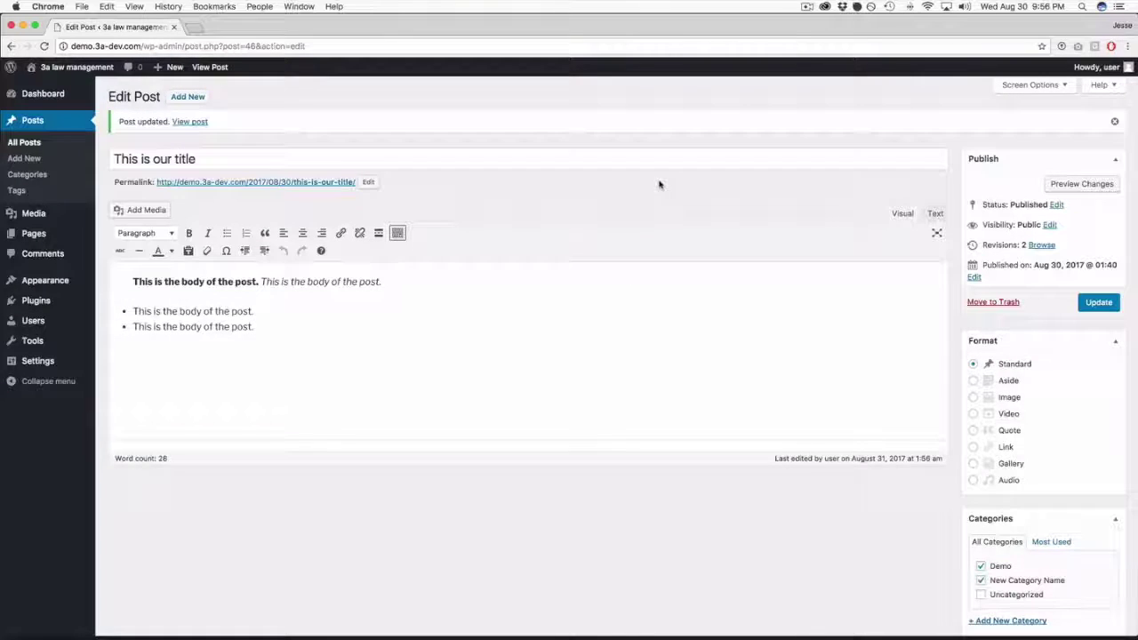
# Compare the post's revisions and restore the earlier full version from 31 Aug @ 01:54
pyautogui.click(1042, 245)
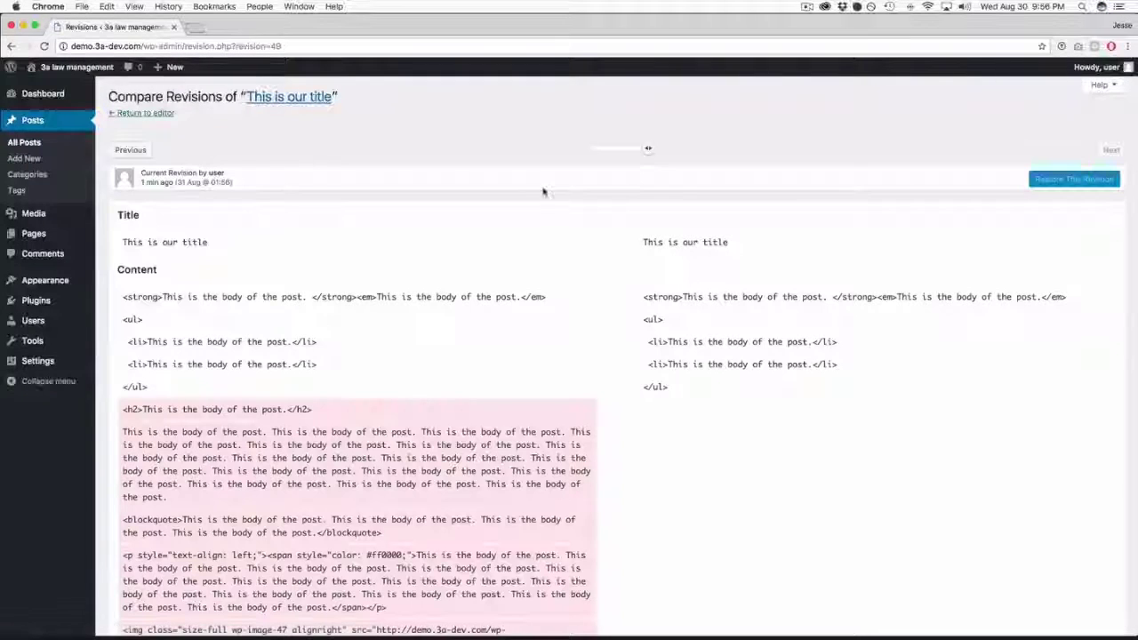
pyautogui.moveTo(648, 149); pyautogui.dragTo(588, 151)
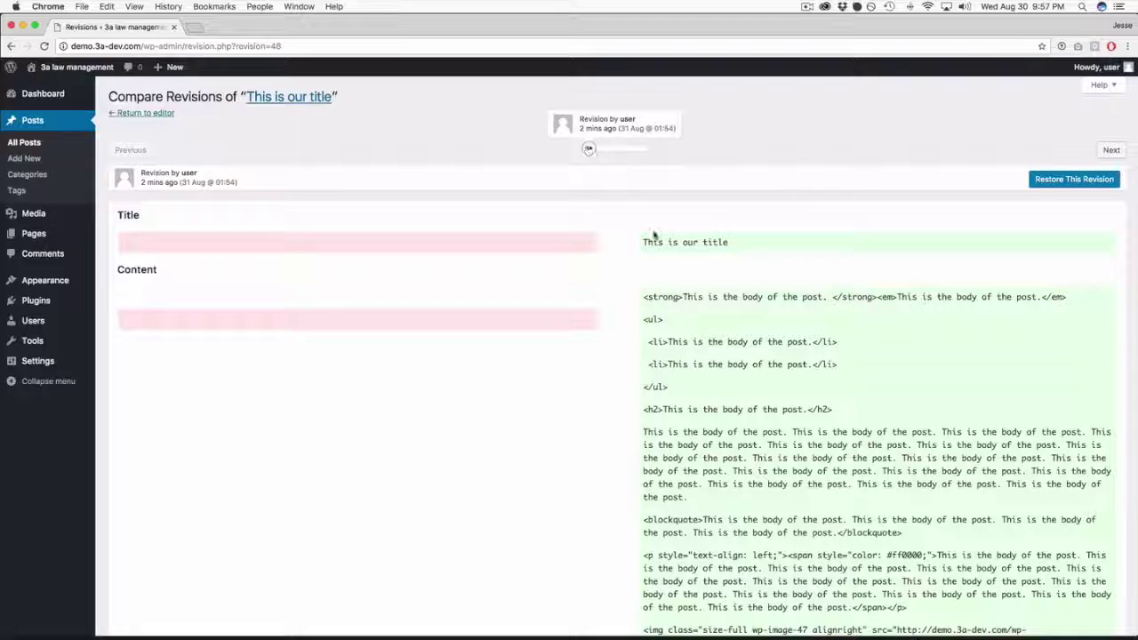
pyautogui.scroll(-5, 654, 234)
pyautogui.scroll(5, 889, 355)
pyautogui.click(1077, 179)
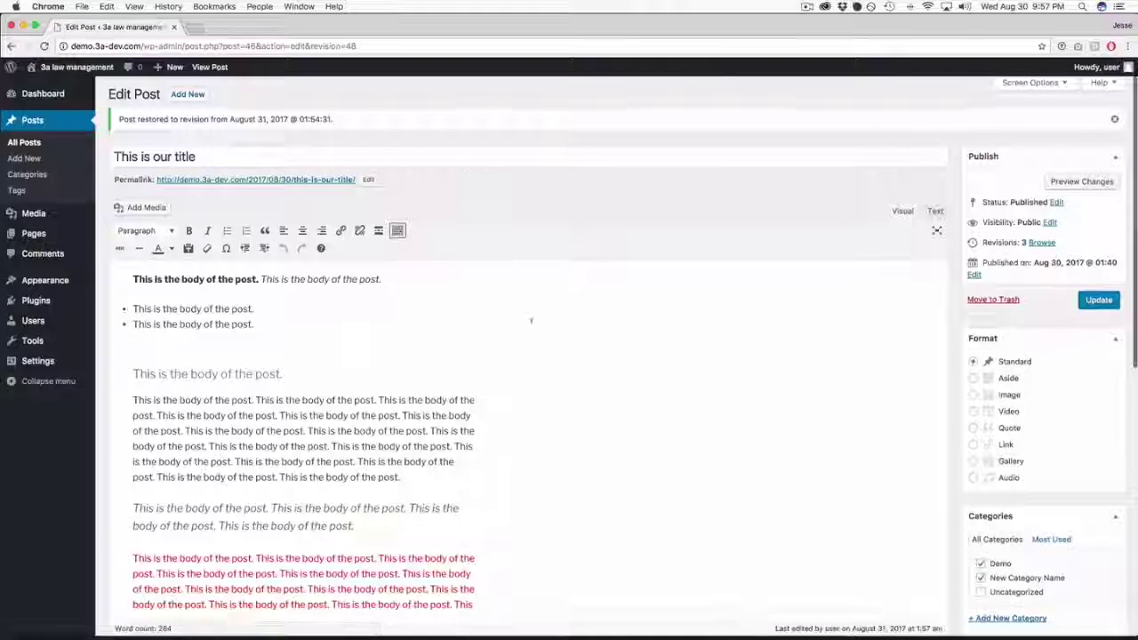
# Change the post's status from Published to Draft and update the post
pyautogui.click(1057, 202)
pyautogui.click(1031, 218)
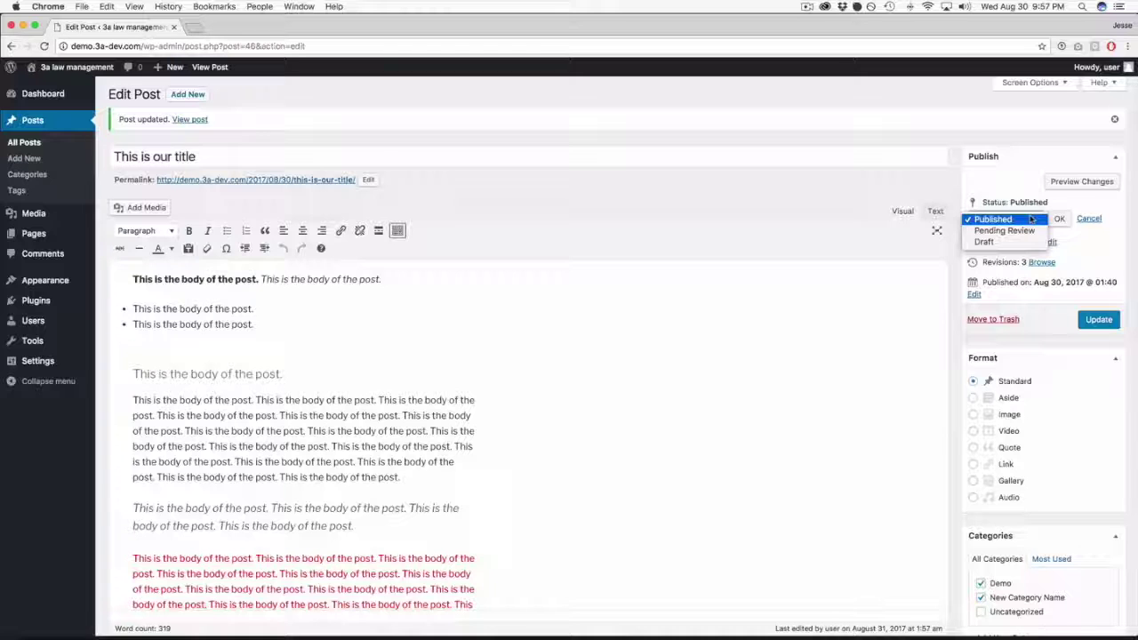
pyautogui.click(985, 242)
pyautogui.click(1059, 219)
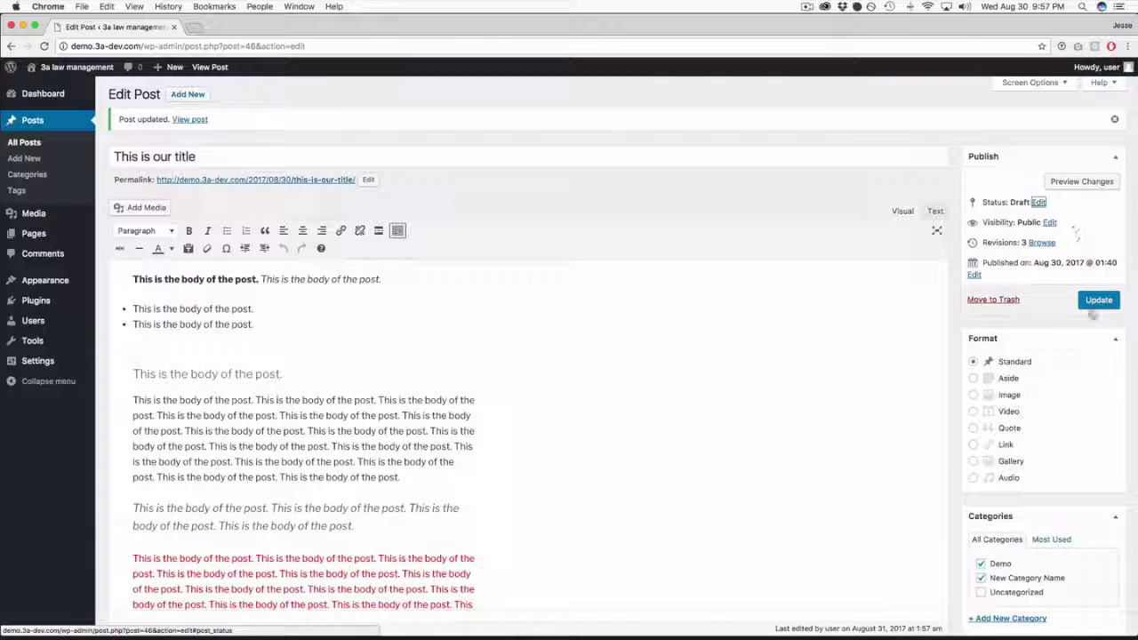
pyautogui.click(1098, 301)
# Open the list of all posts and view the post "This is our title" on the site
pyautogui.click(32, 121)
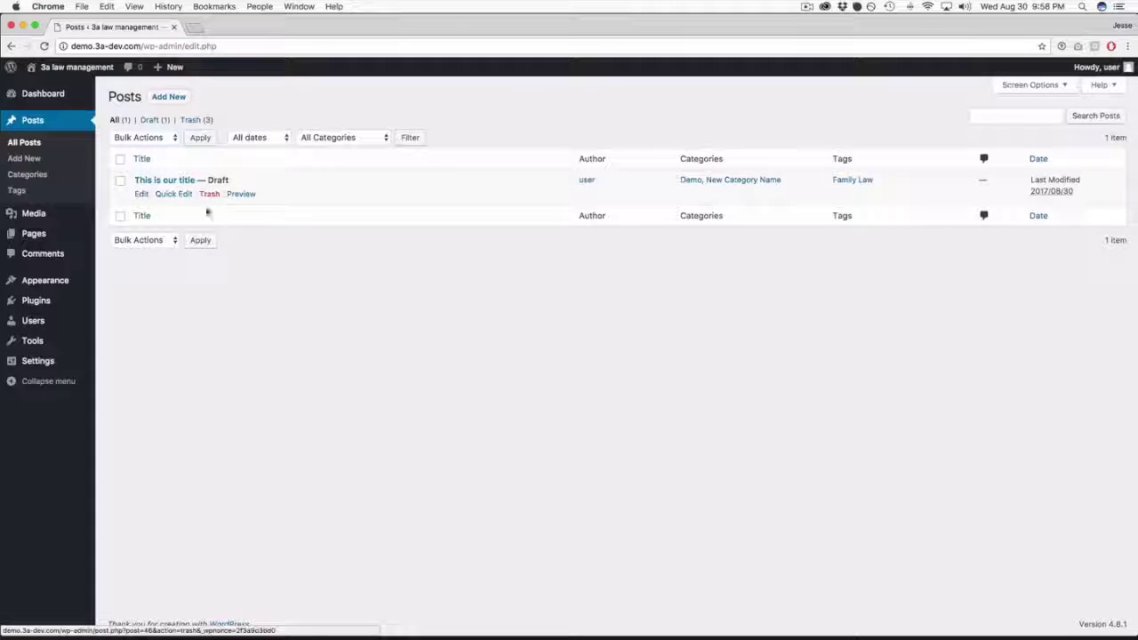
pyautogui.click(235, 194)
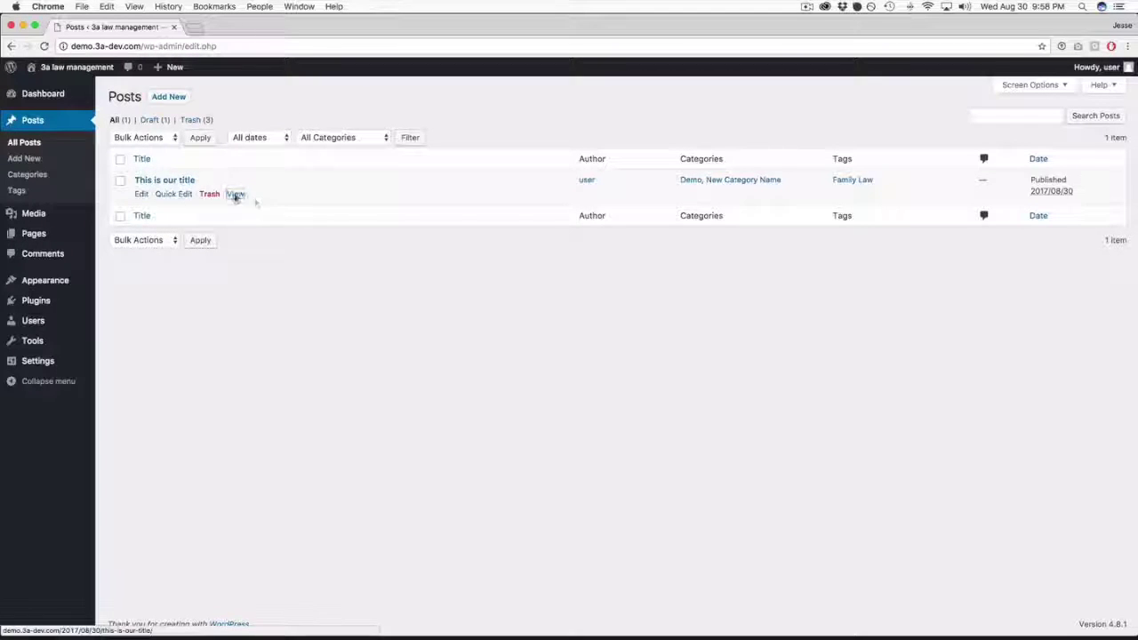